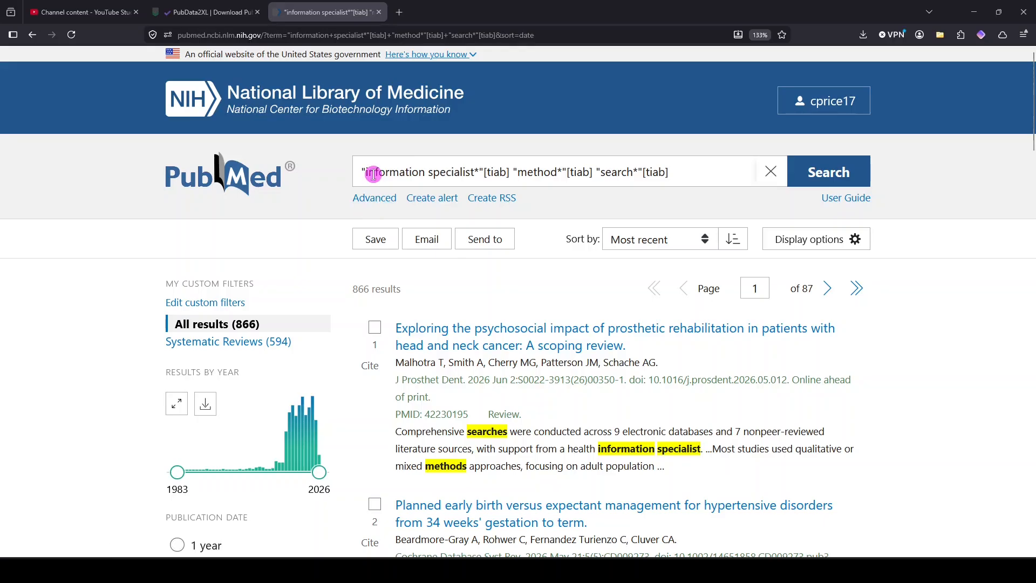
Step: Export all results of the PubMed information specialist search as a CSV file and open it in Excel
scroll(500, 377, "down", 3)
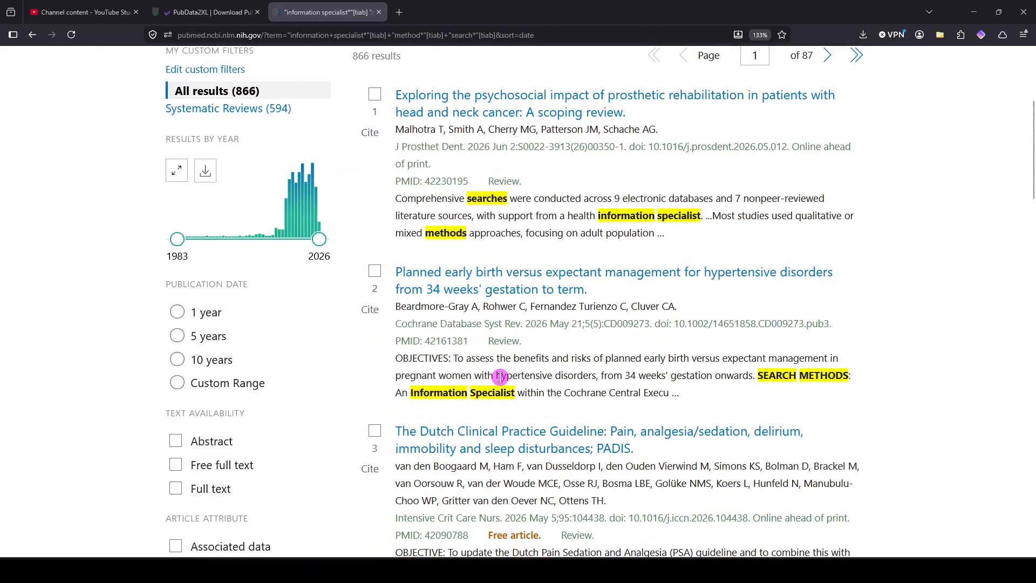
scroll(500, 377, "down", 4)
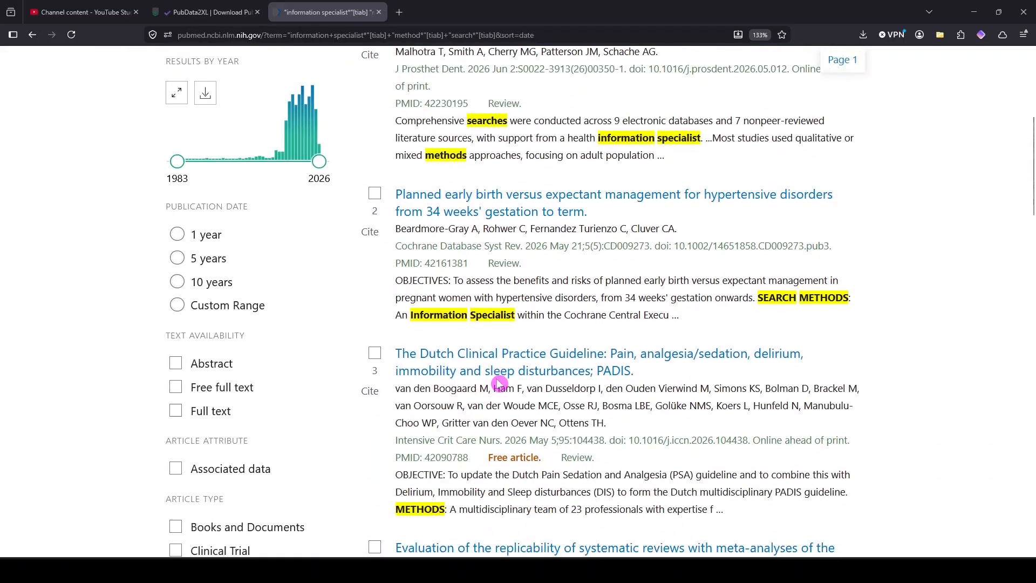
scroll(498, 383, "down", 4)
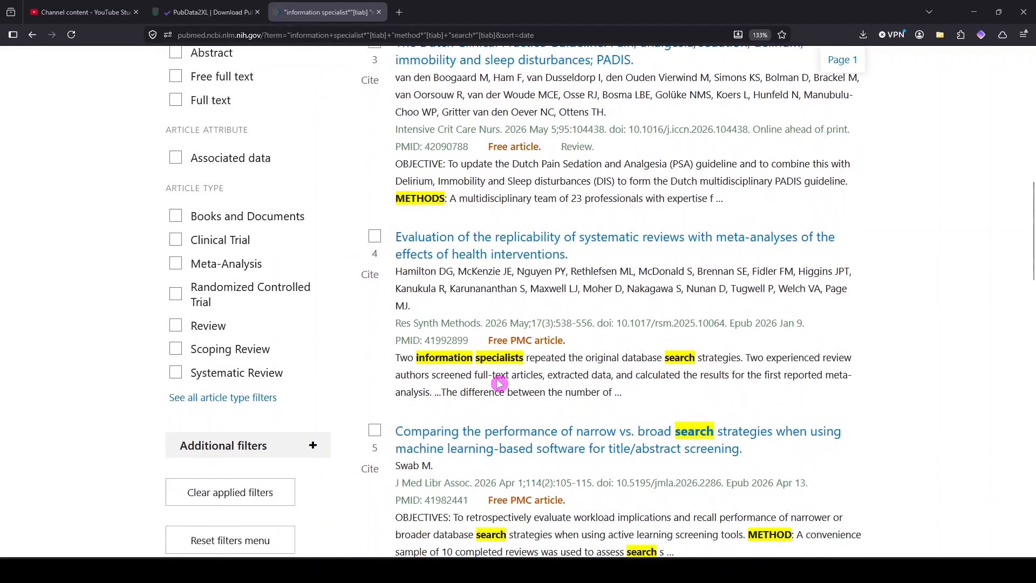
scroll(502, 359, "down", 1)
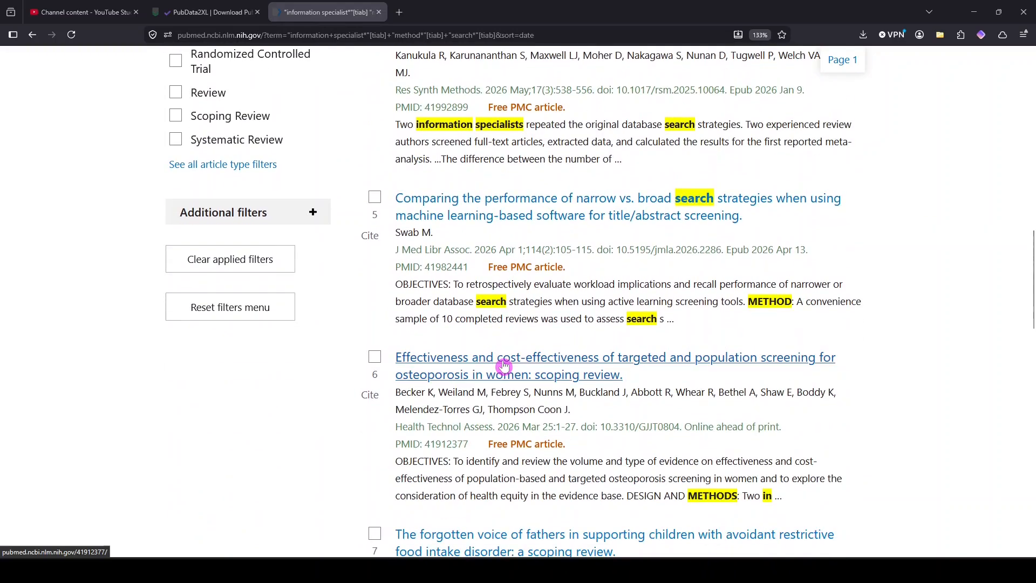
scroll(529, 367, "up", 12)
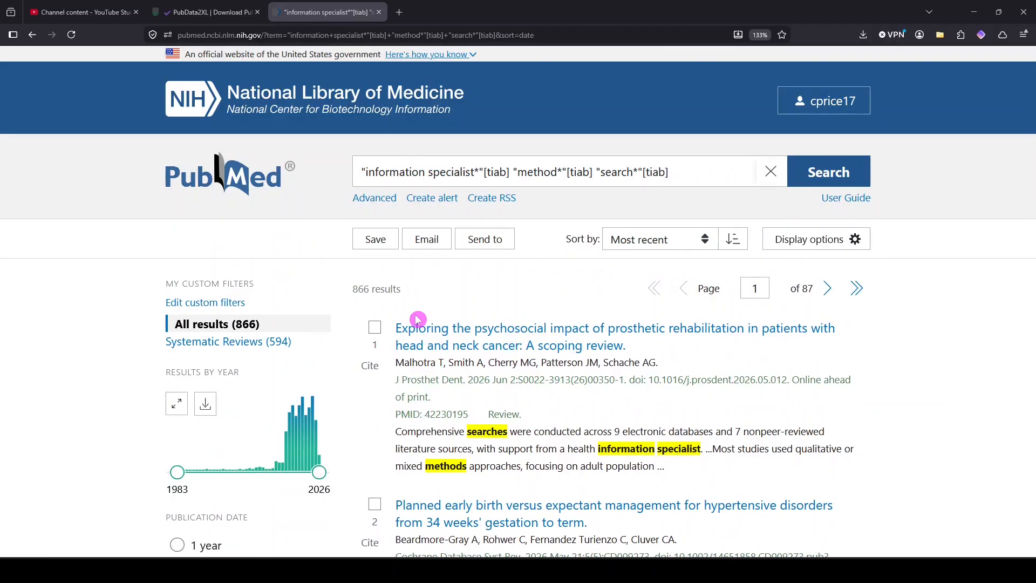
left_click(376, 240)
left_click(466, 342)
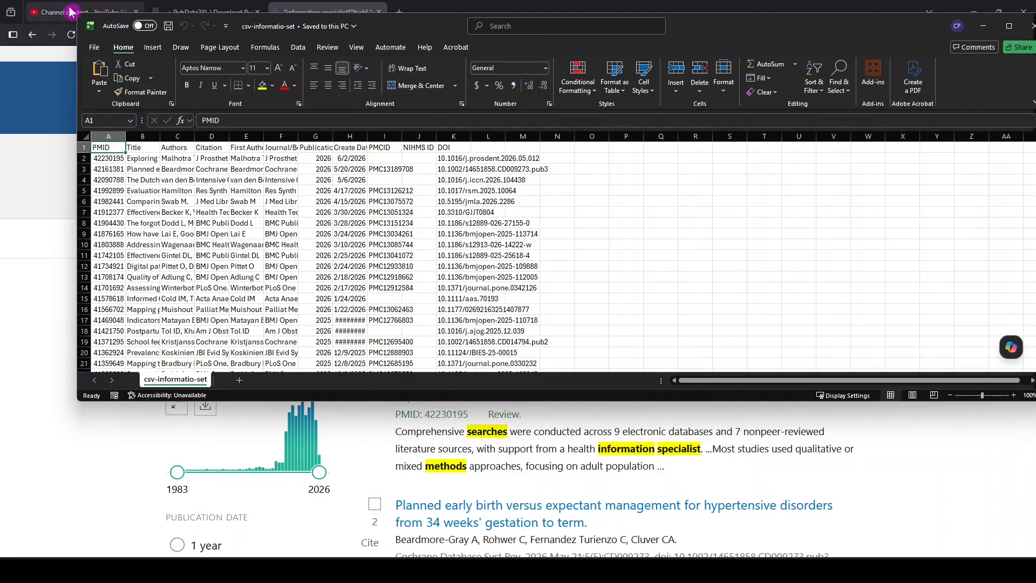
Step: Save the CSV in Downloads as an Excel Workbook (*.xlsx) named "20260606 - information specialist study"
left_click(95, 48)
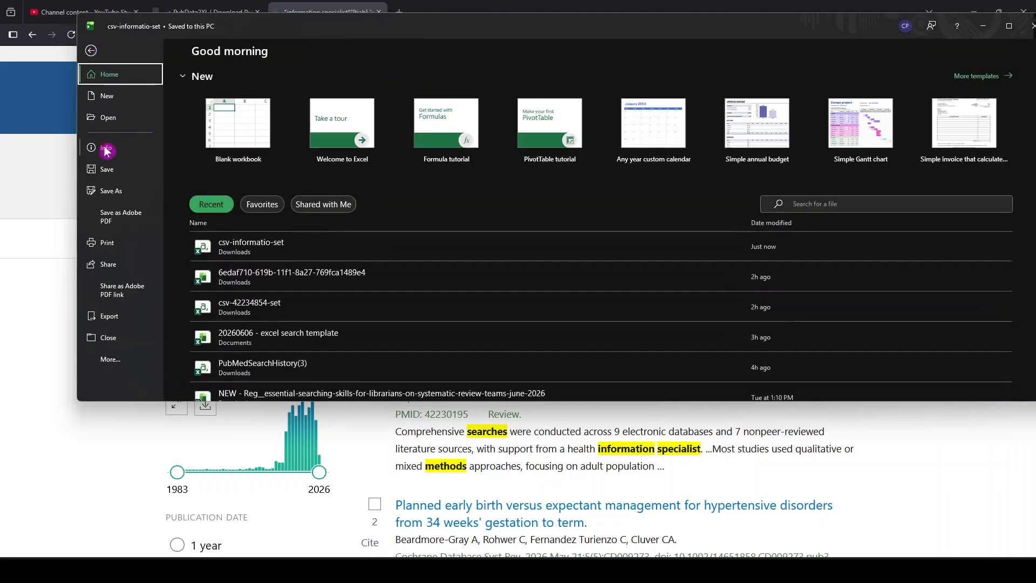
left_click(116, 191)
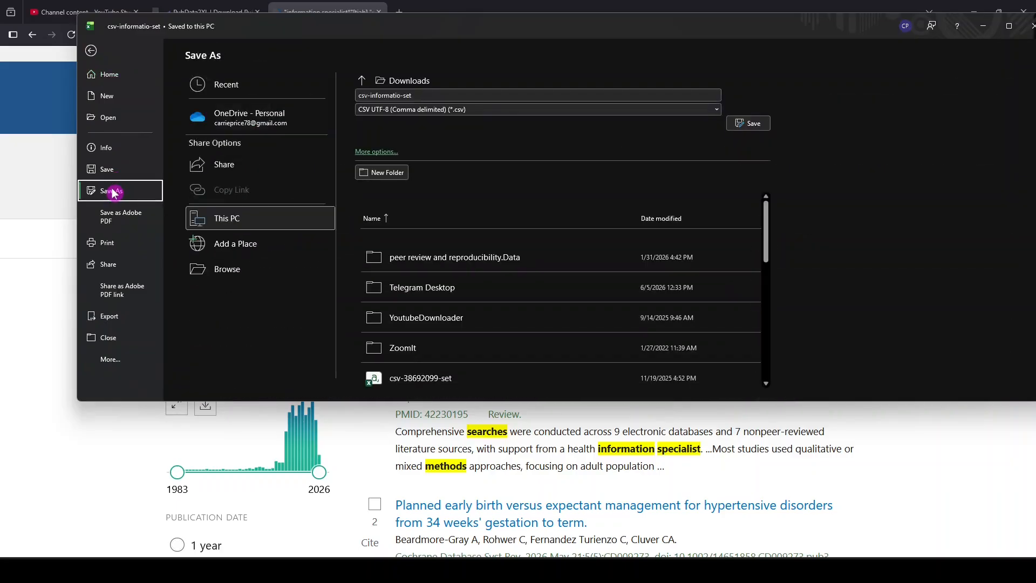
left_click(380, 110)
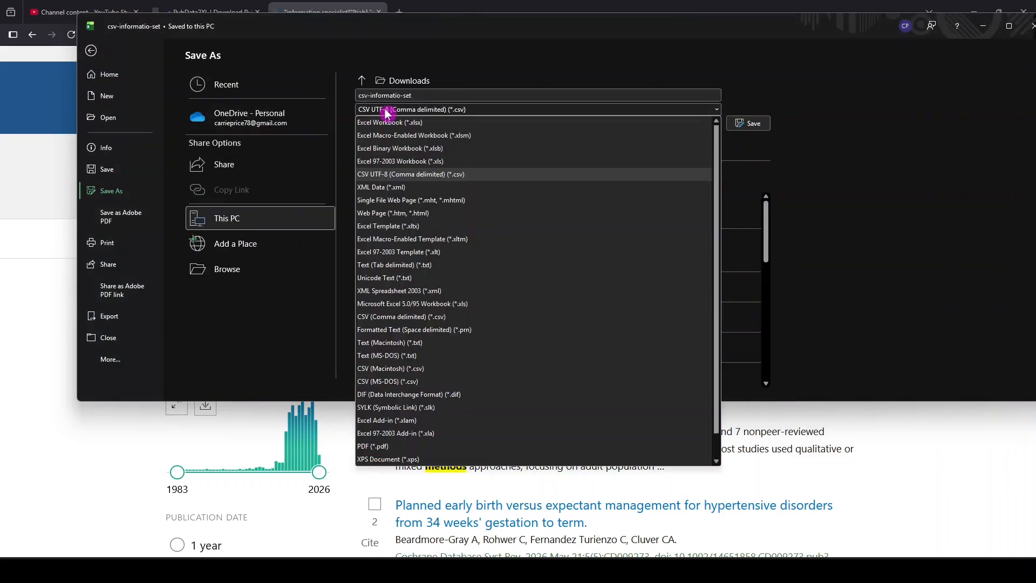
left_click(396, 117)
left_click(424, 96)
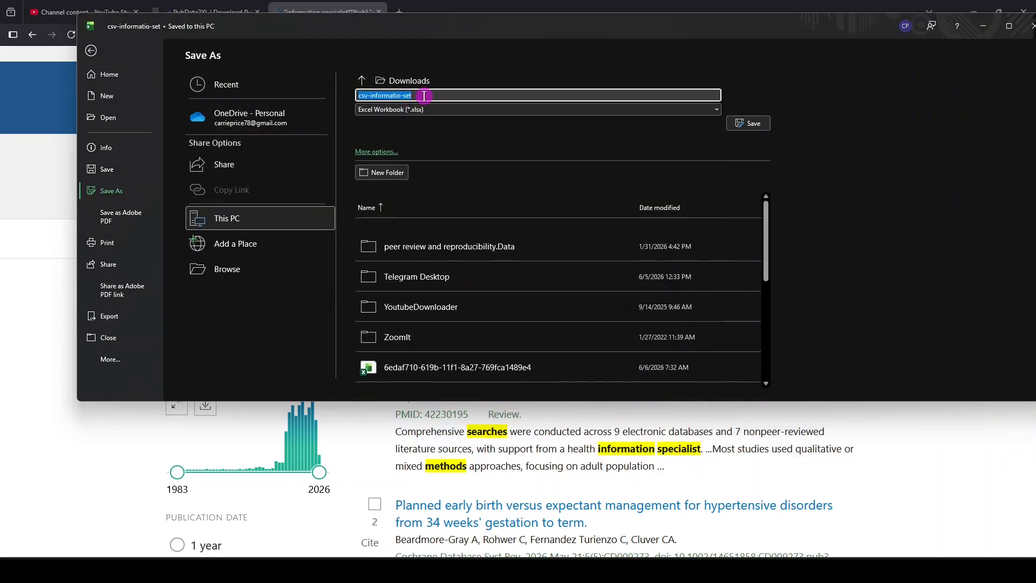
type("20")
type("n specialist study")
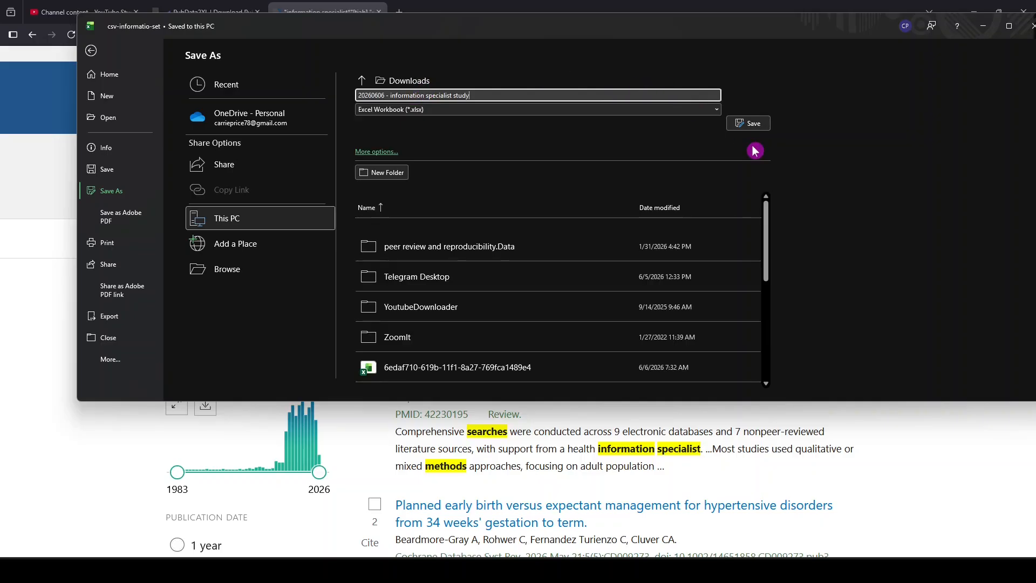
left_click(751, 125)
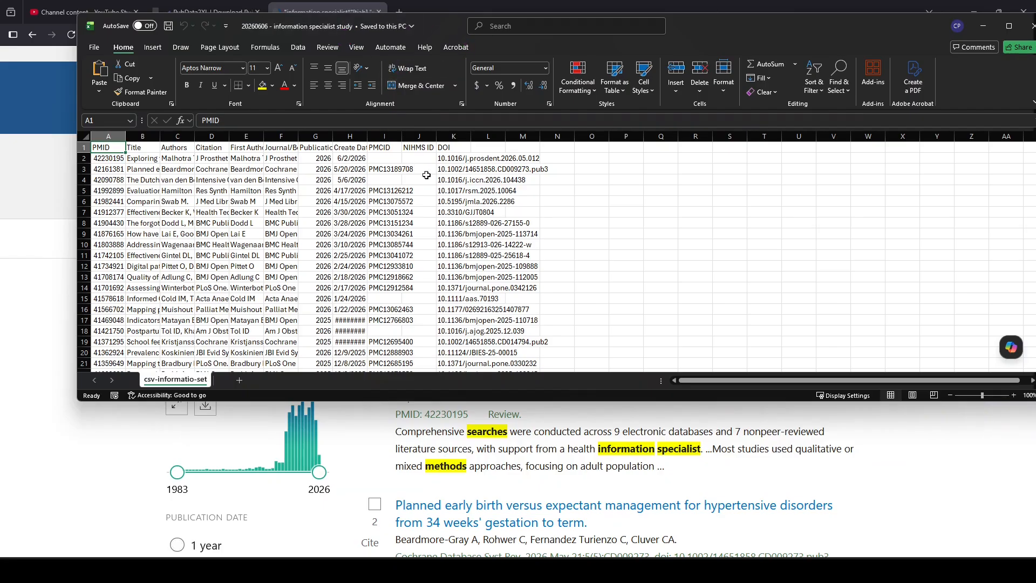
Step: Enter the header PMID URL in cell L1, widen the DOI column and maximize the workbook window
left_click(488, 147)
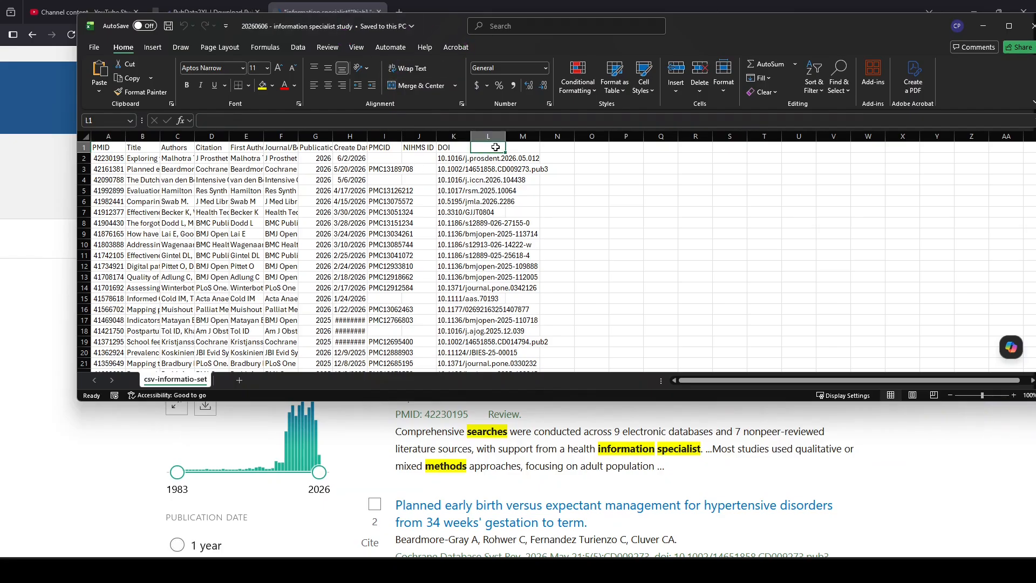
type("PMID URL")
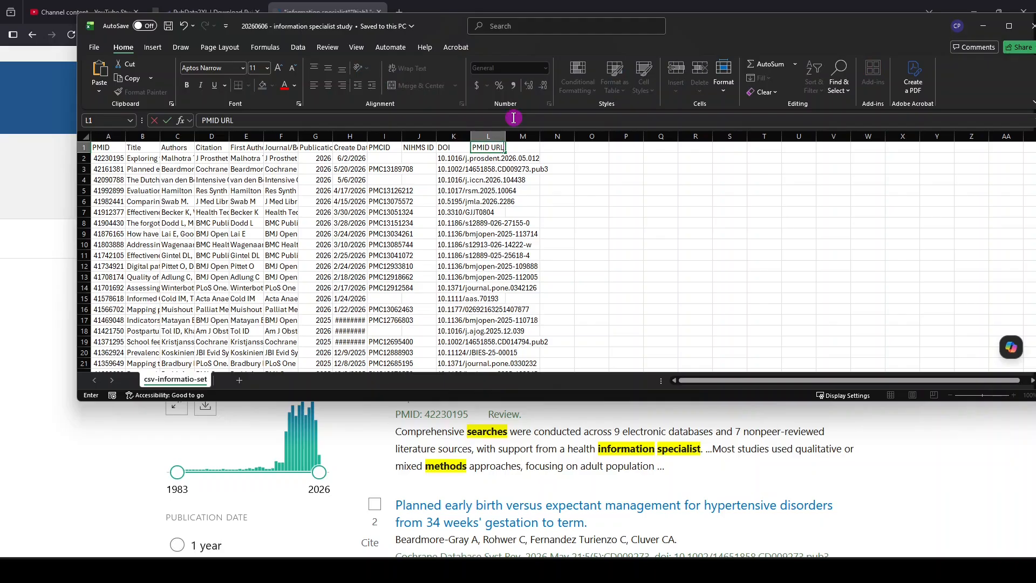
left_click(473, 138)
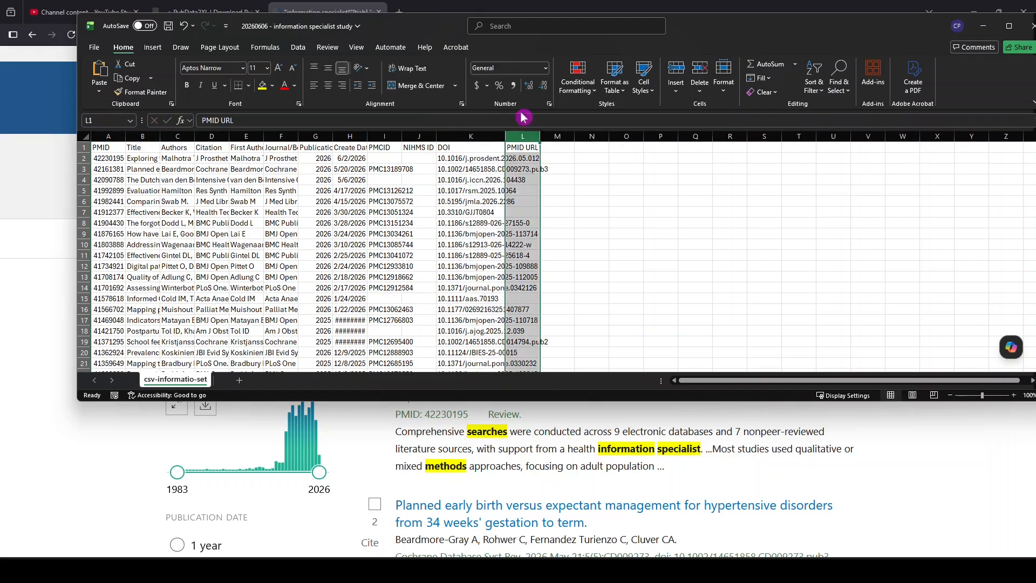
left_click(1009, 26)
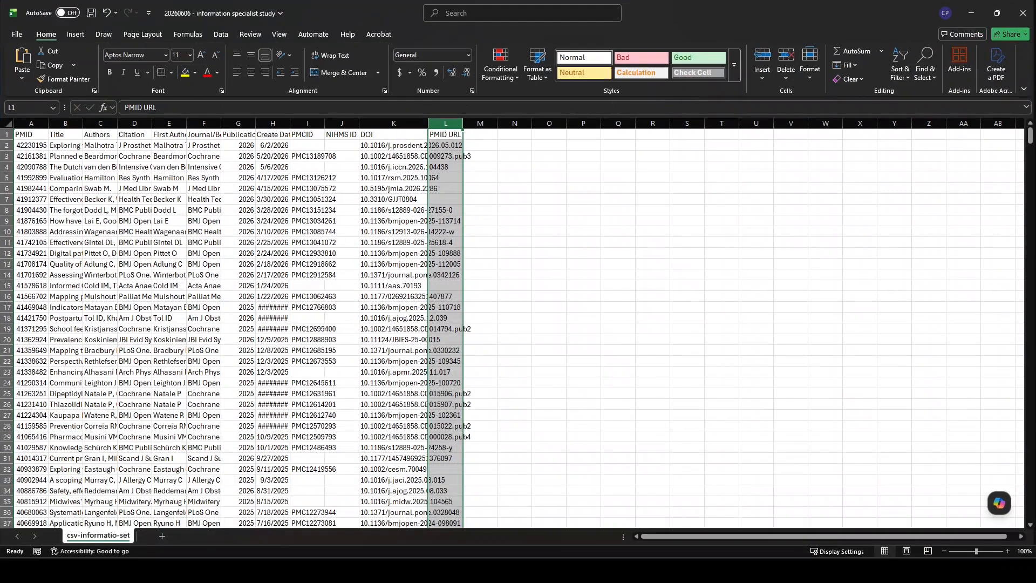
left_click(305, 570)
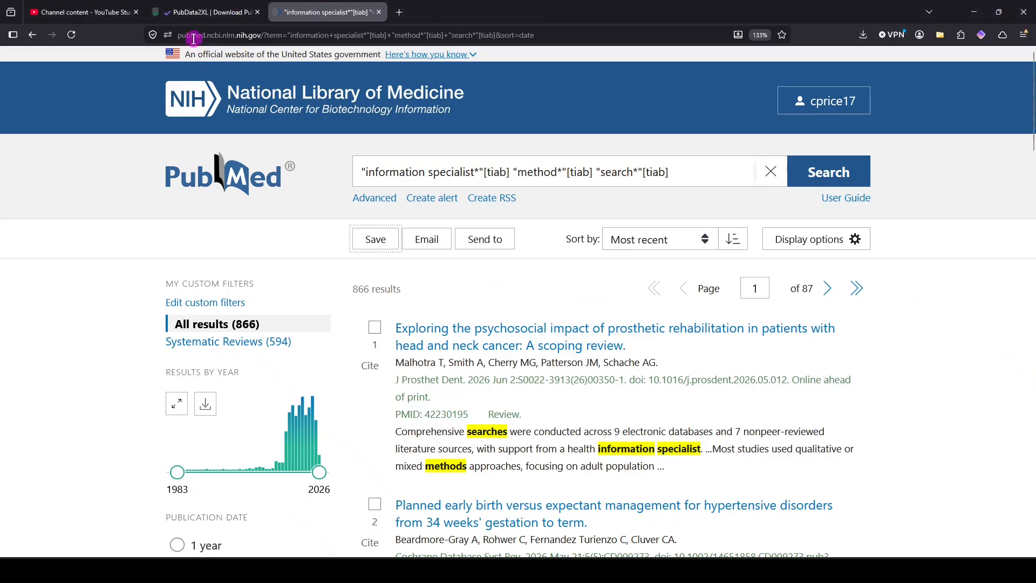
left_click_drag(194, 39, 266, 41)
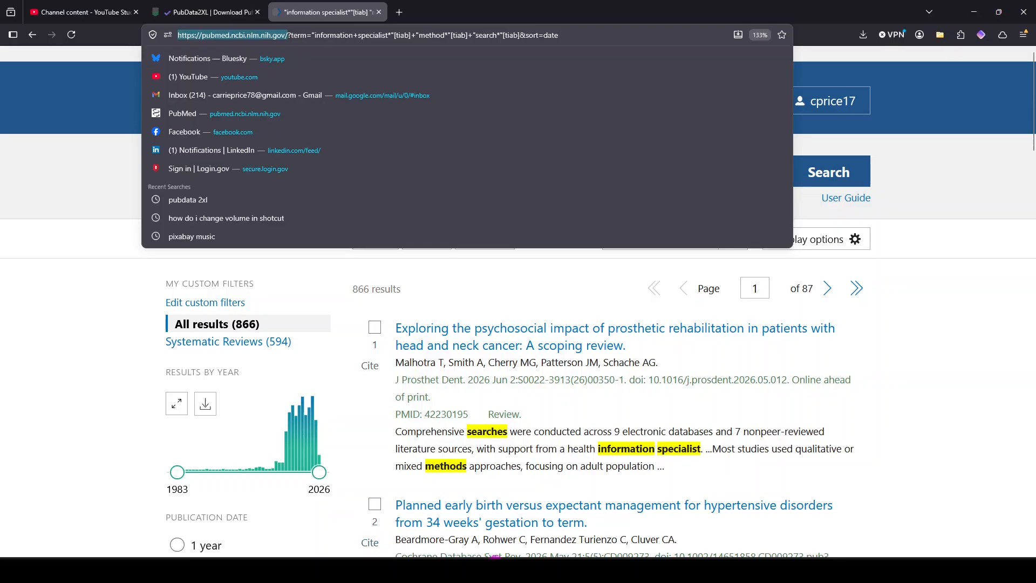
left_click(524, 568)
left_click(445, 147)
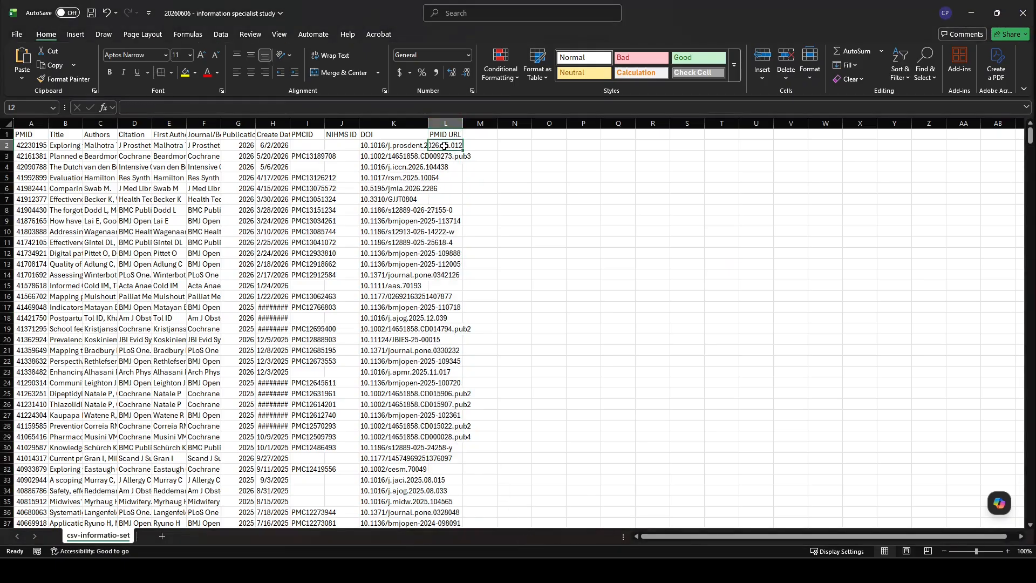
left_click(211, 107)
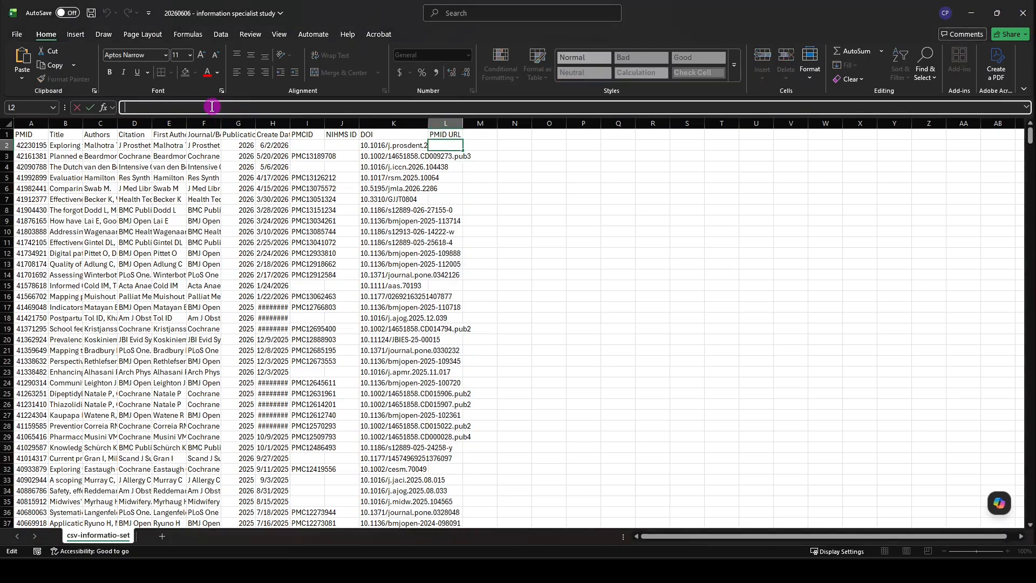
type("=\"")
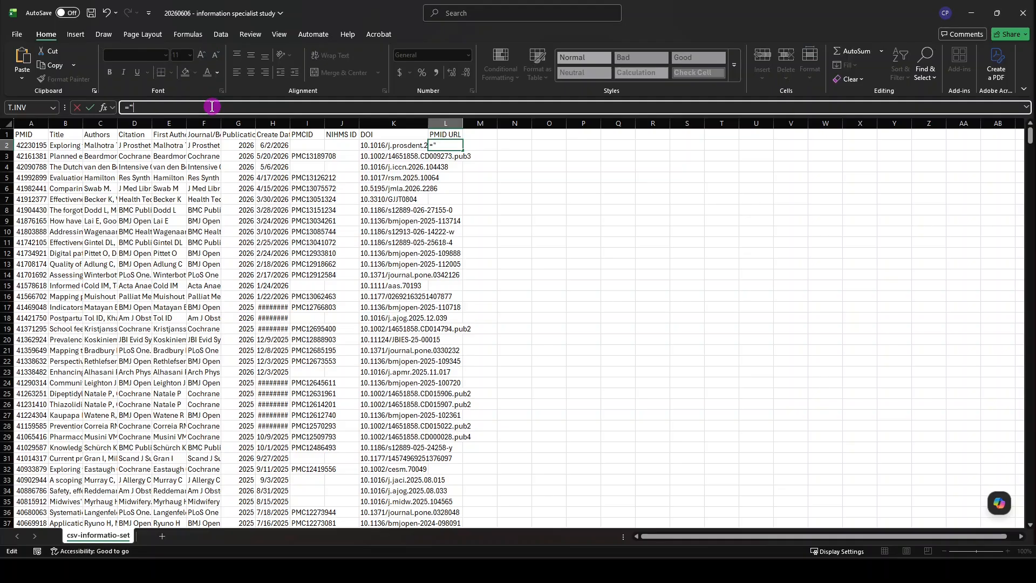
type("https://pubmed.ncbi.nlm.nih.gov/")
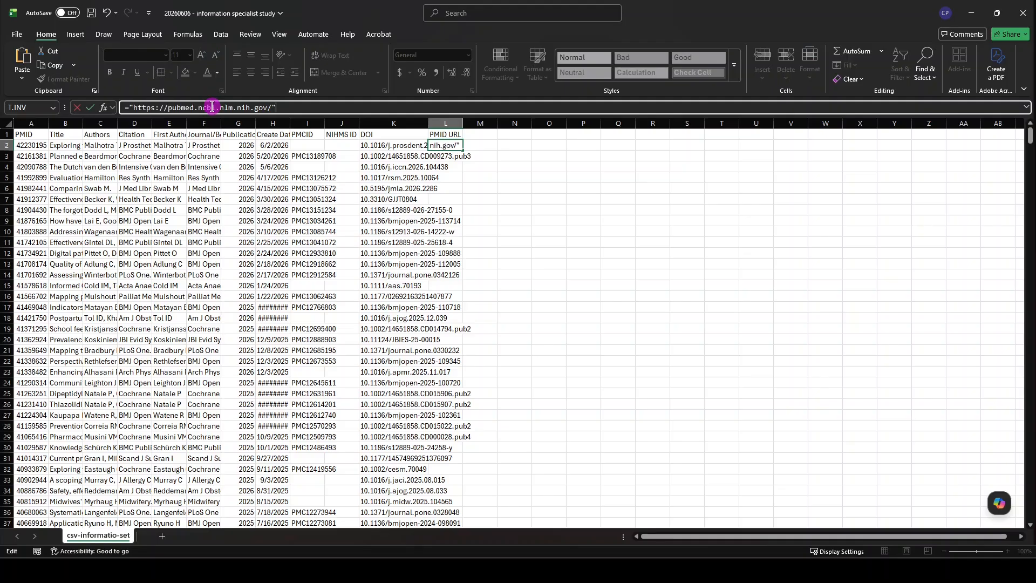
type("\"&")
left_click_drag(658, 542, 644, 541)
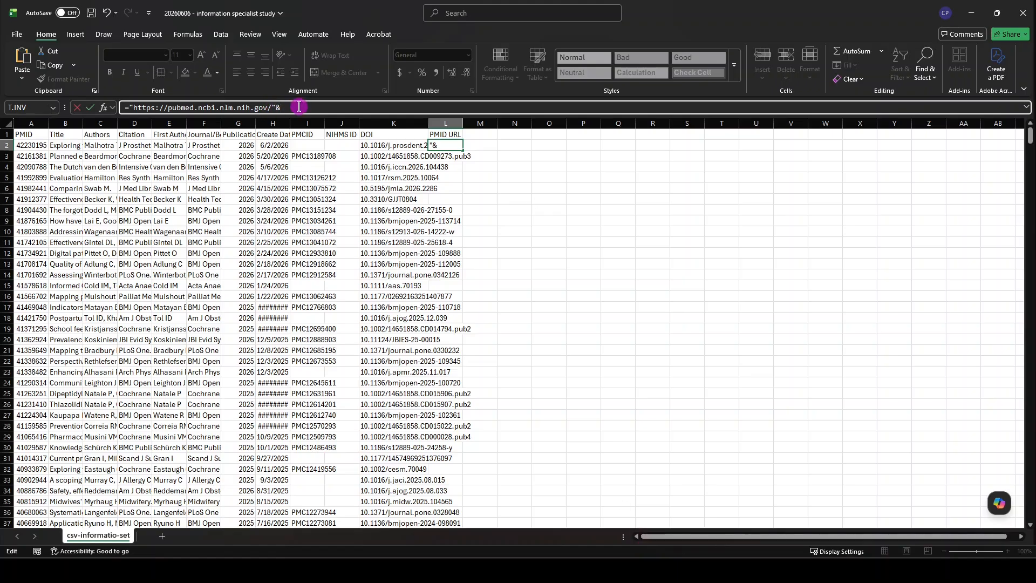
type("A2")
key("Return")
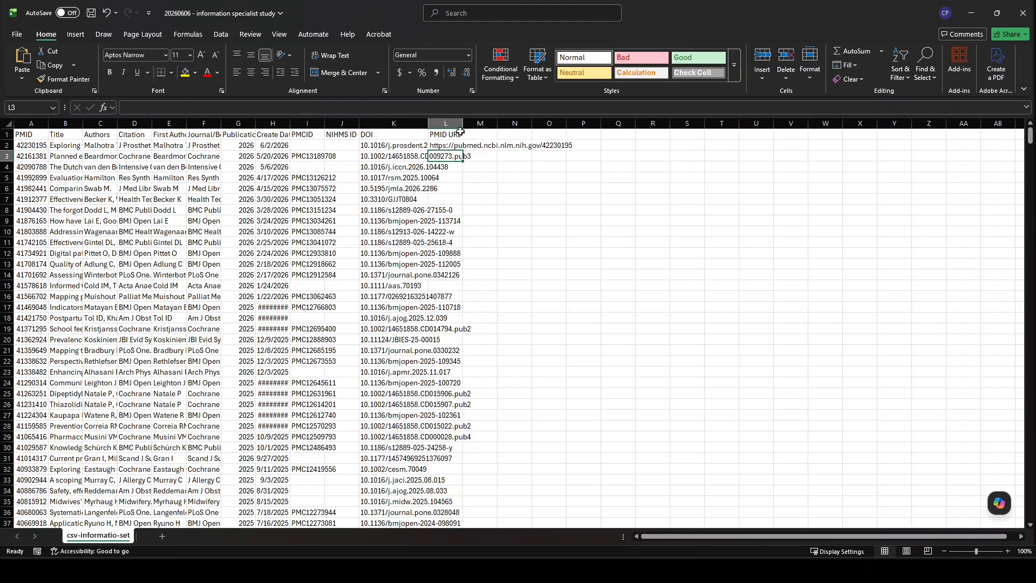
Step: Widen the PMID URL column to about 44 and fill the L2 formula down to all records
left_click_drag(463, 123, 597, 123)
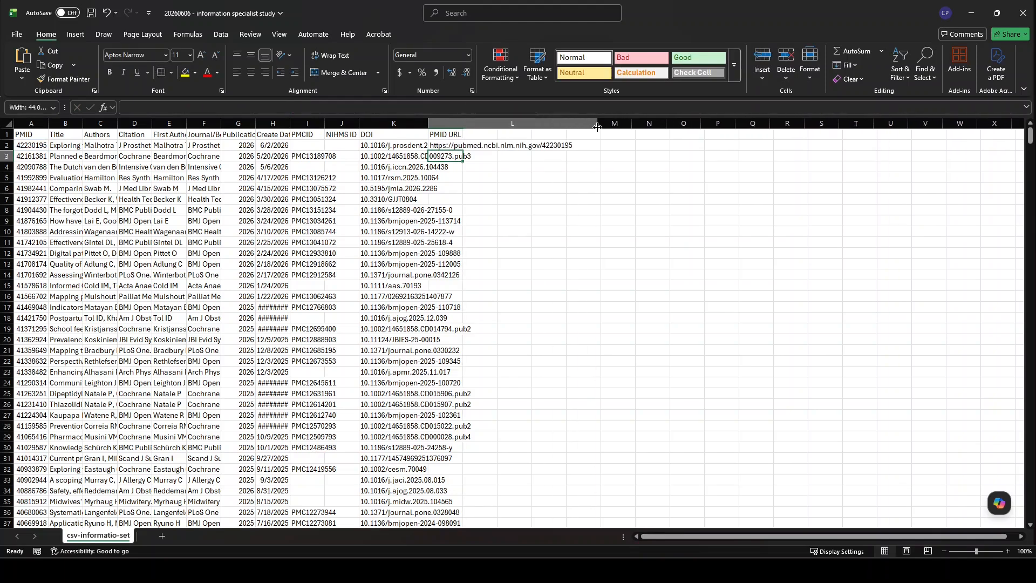
left_click(476, 142)
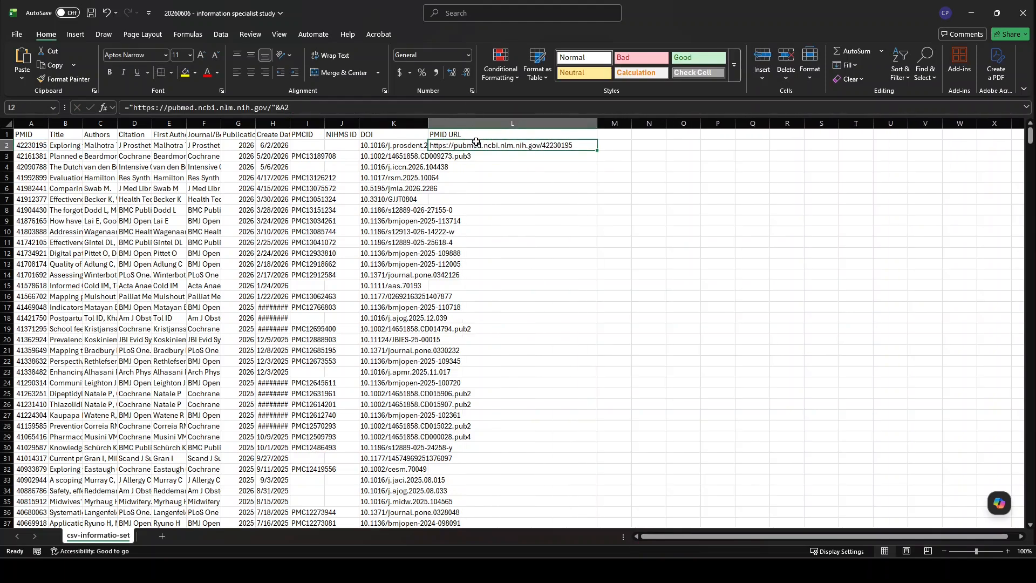
double_click(597, 150)
scroll(631, 260, "down", 19)
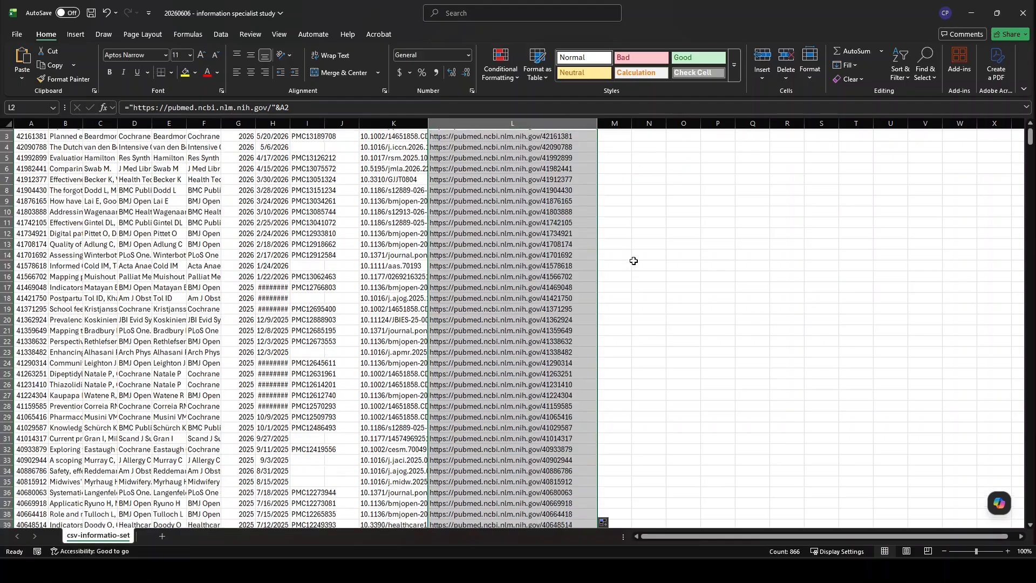
scroll(597, 305, "down", 12)
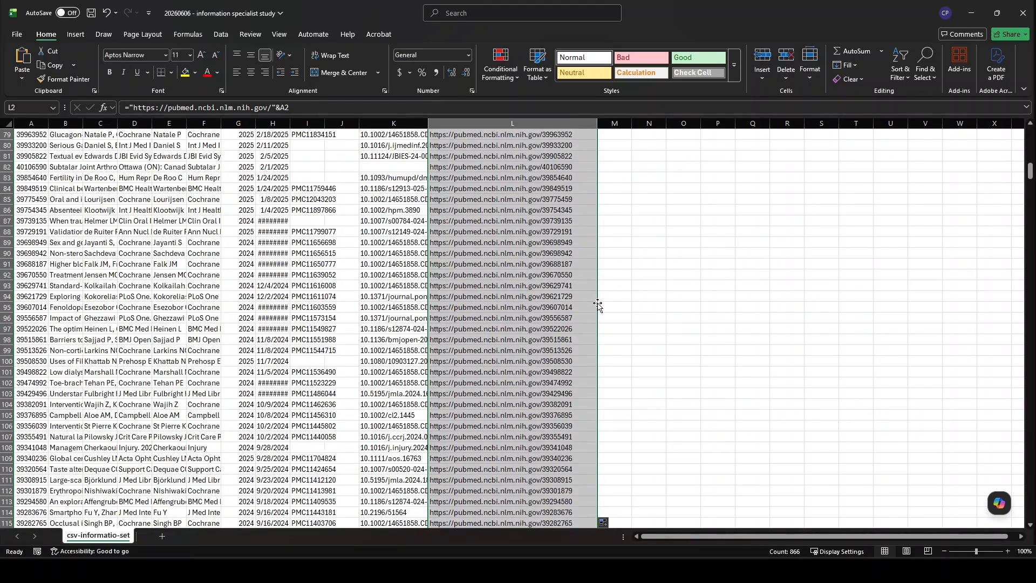
scroll(588, 316, "up", 14)
scroll(580, 302, "up", 17)
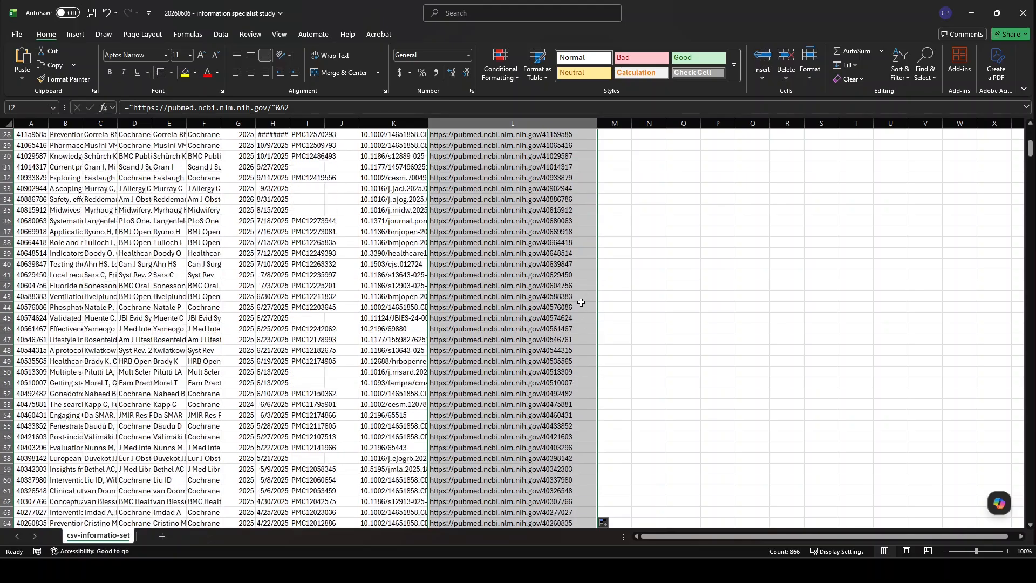
Step: Copy the whole PMID URL column and paste it over itself as values only
left_click(484, 123)
key("ctrl+c")
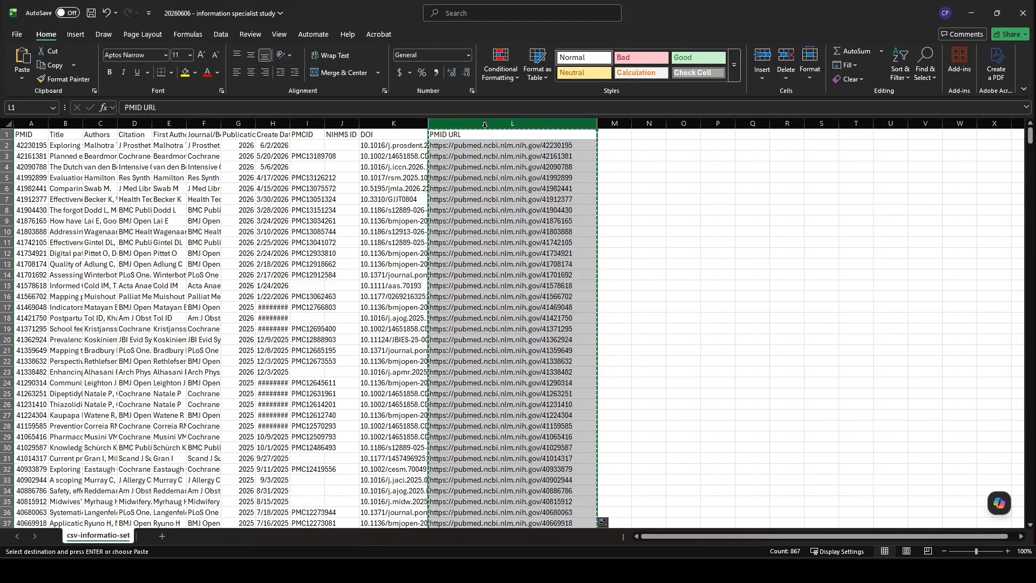
right_click(488, 132)
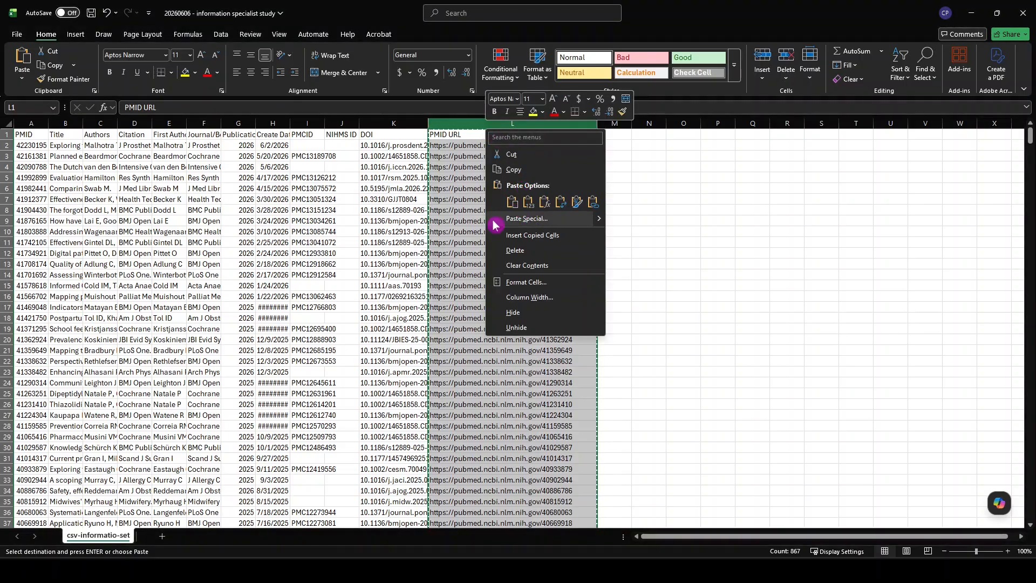
left_click(528, 202)
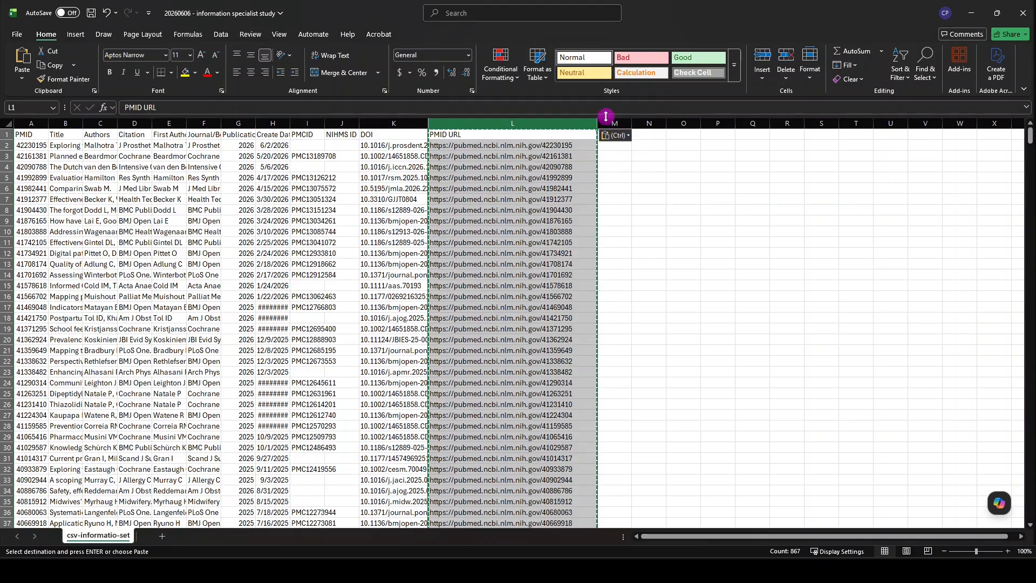
left_click(624, 135)
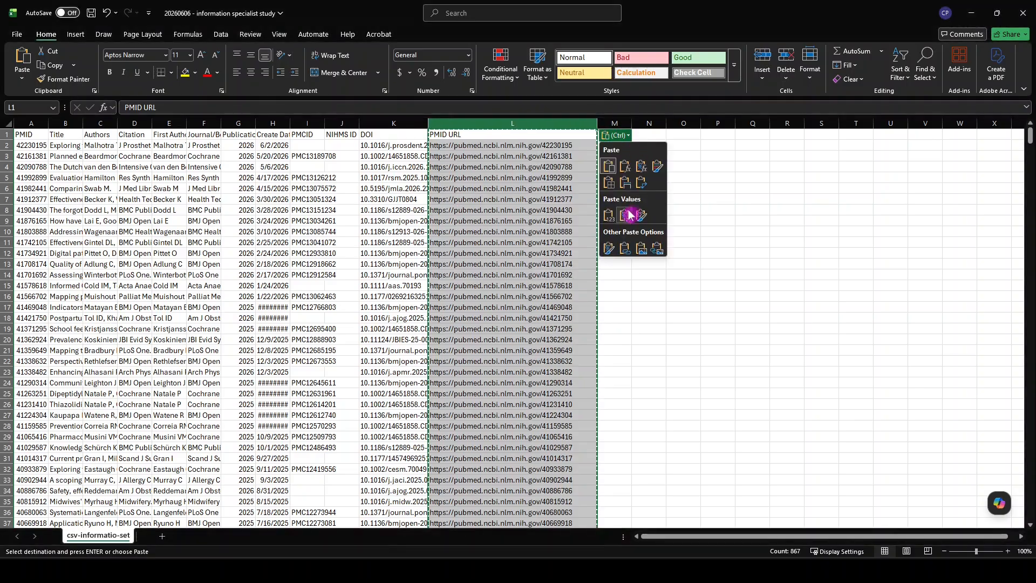
left_click(610, 219)
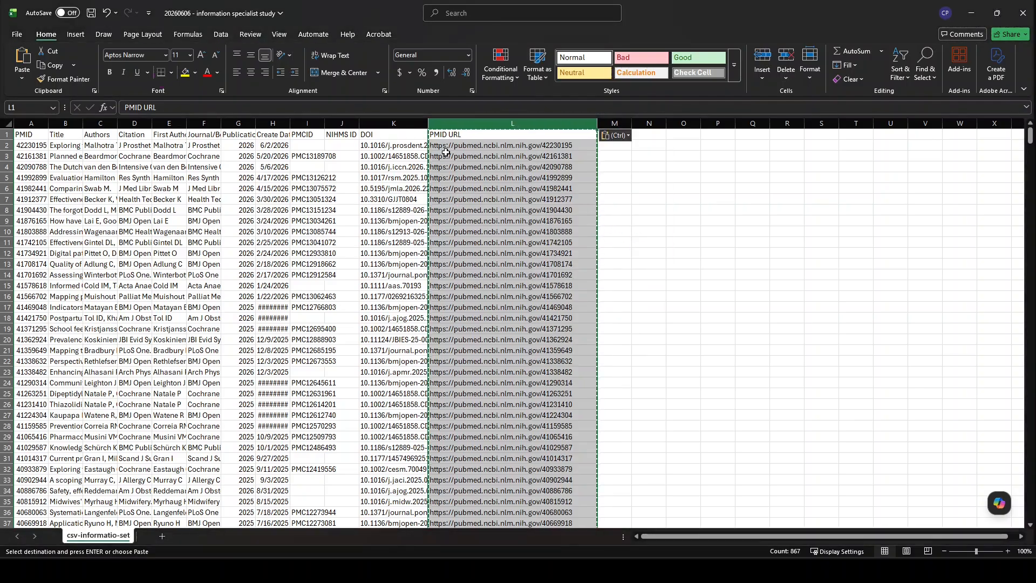
Step: Delete the PMID column from the sheet
left_click(31, 123)
right_click(43, 124)
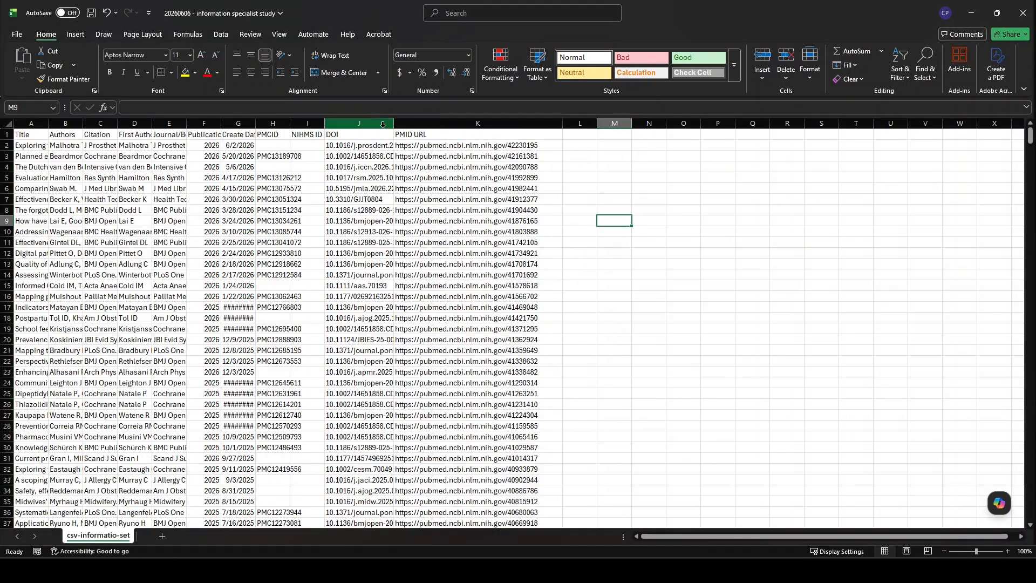
Step: Widen the DOI column to show its full identifiers and turn the PMID URLs in K2, K3, K4, K6 and K10 into active hyperlinks
left_click_drag(394, 123, 450, 129)
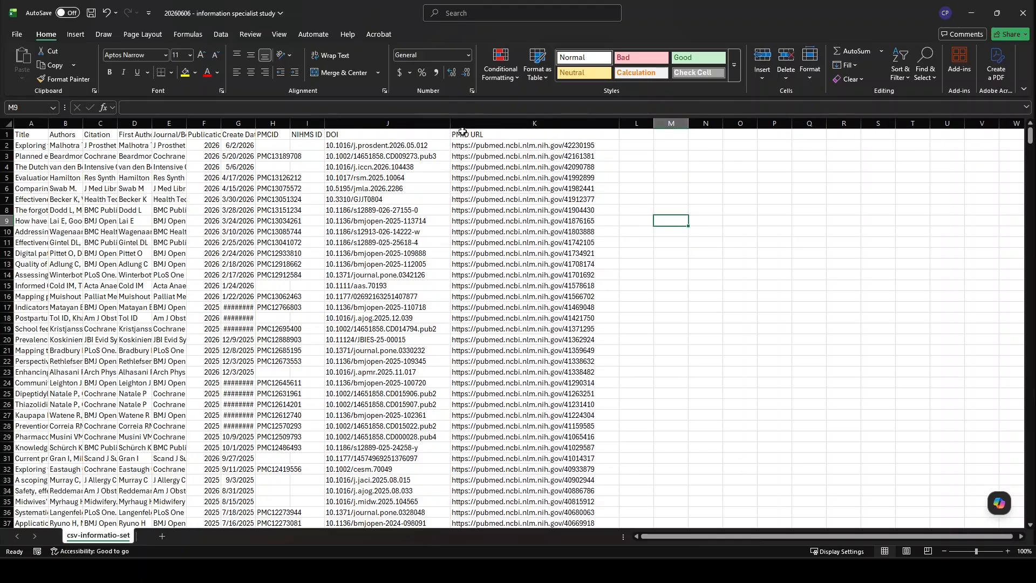
double_click(479, 147)
left_click(488, 167)
double_click(488, 167)
double_click(495, 232)
double_click(505, 189)
double_click(499, 155)
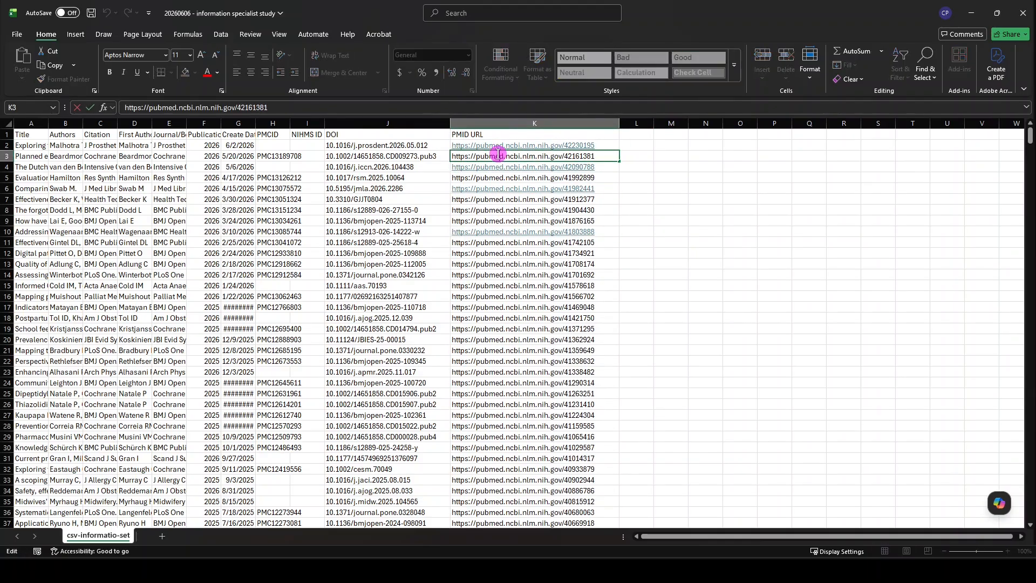
left_click_drag(503, 245, 514, 340)
right_click(514, 340)
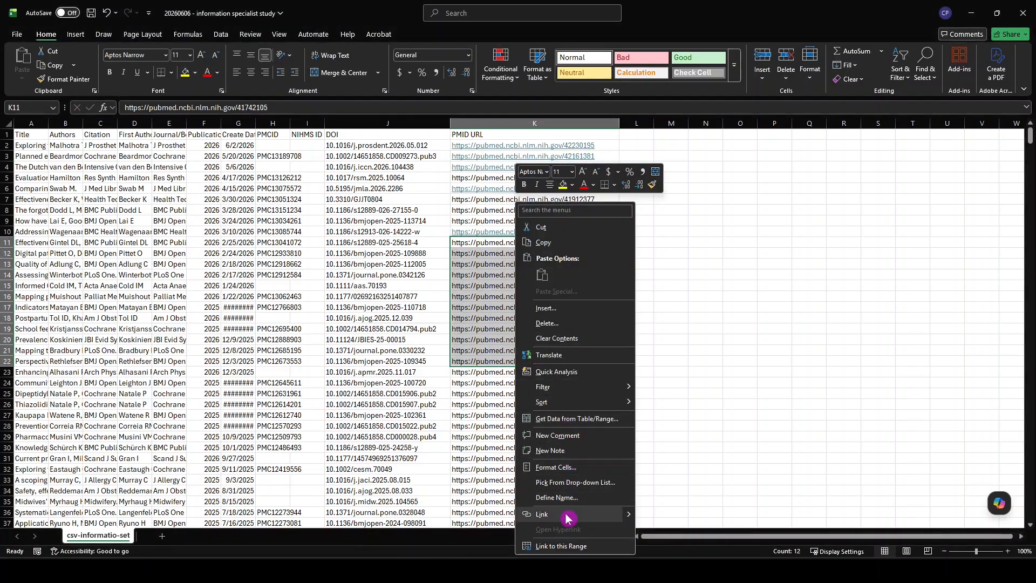
left_click(737, 430)
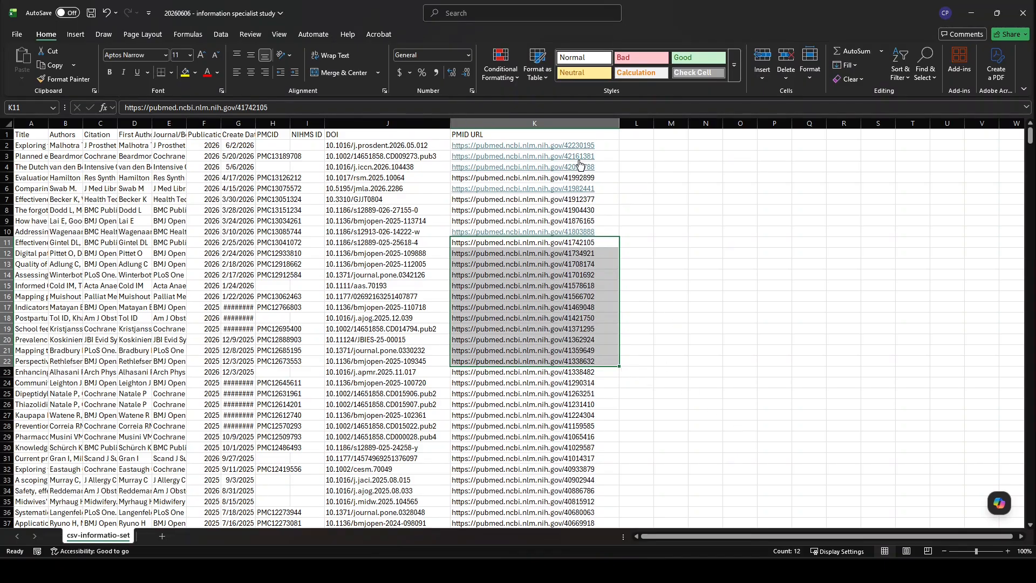
left_click(633, 137)
type("DOI URL")
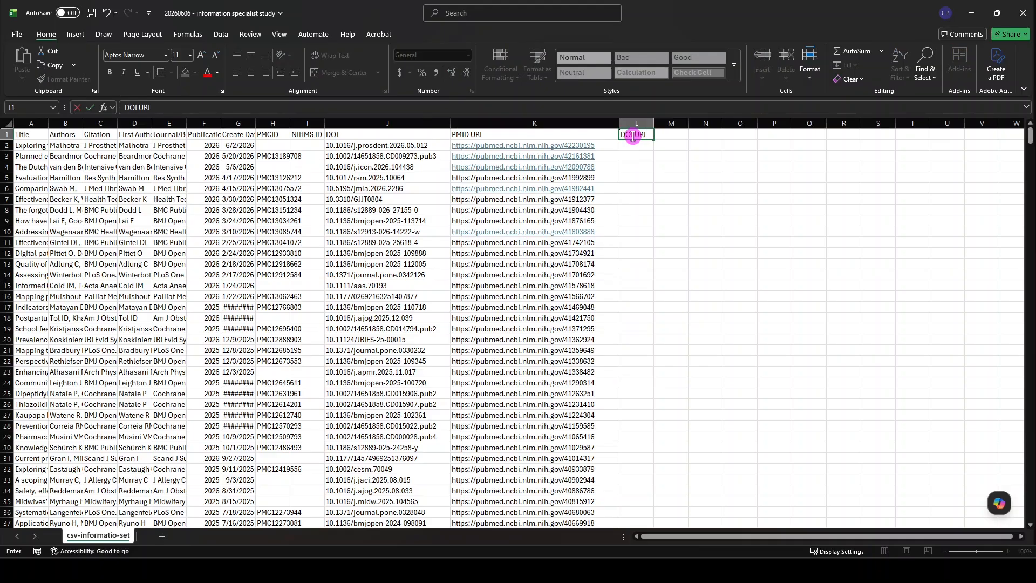
key("Return")
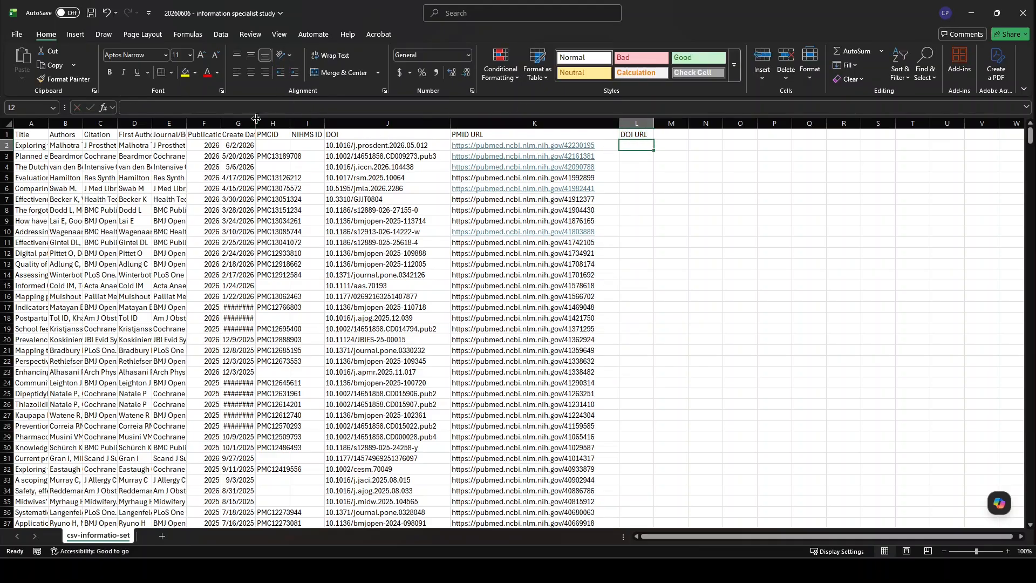
left_click(222, 109)
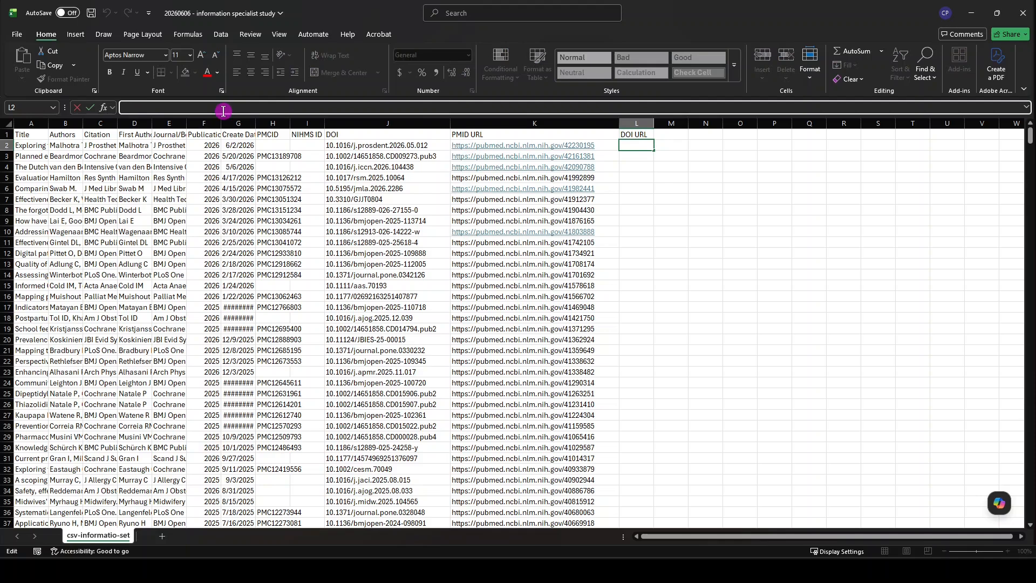
type("=\"ht")
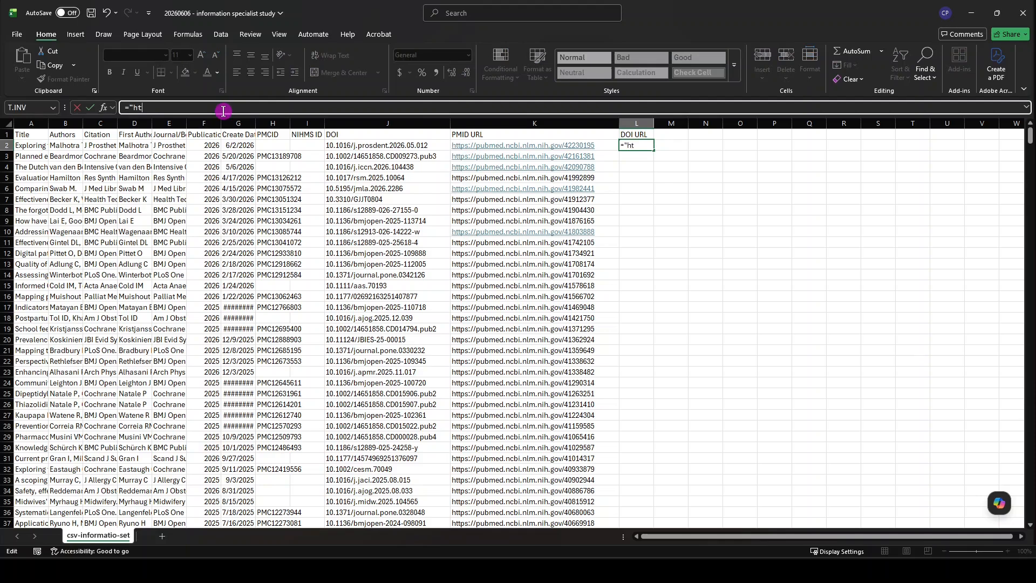
type("tps://doi.org/\"&J2")
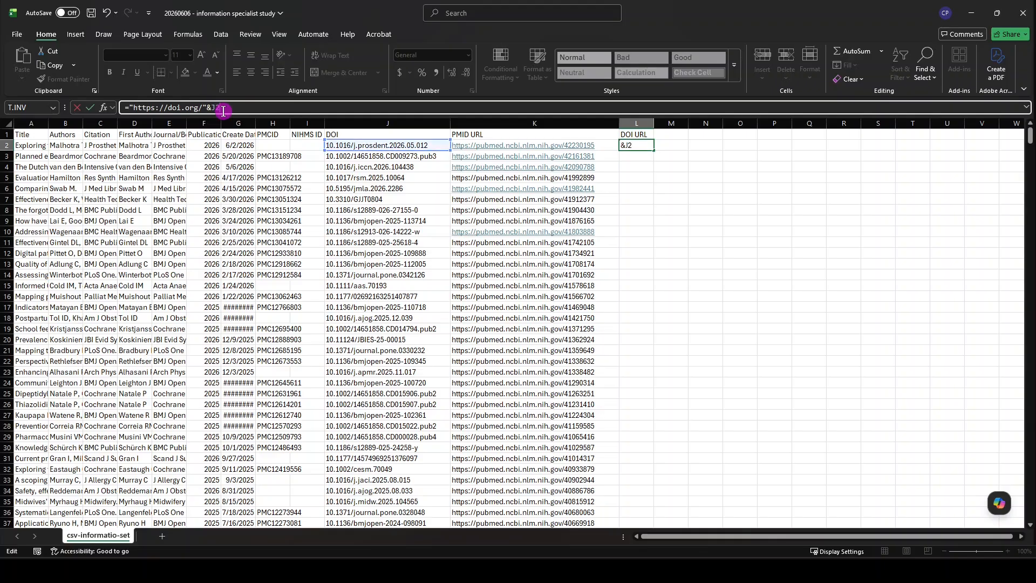
key("Return")
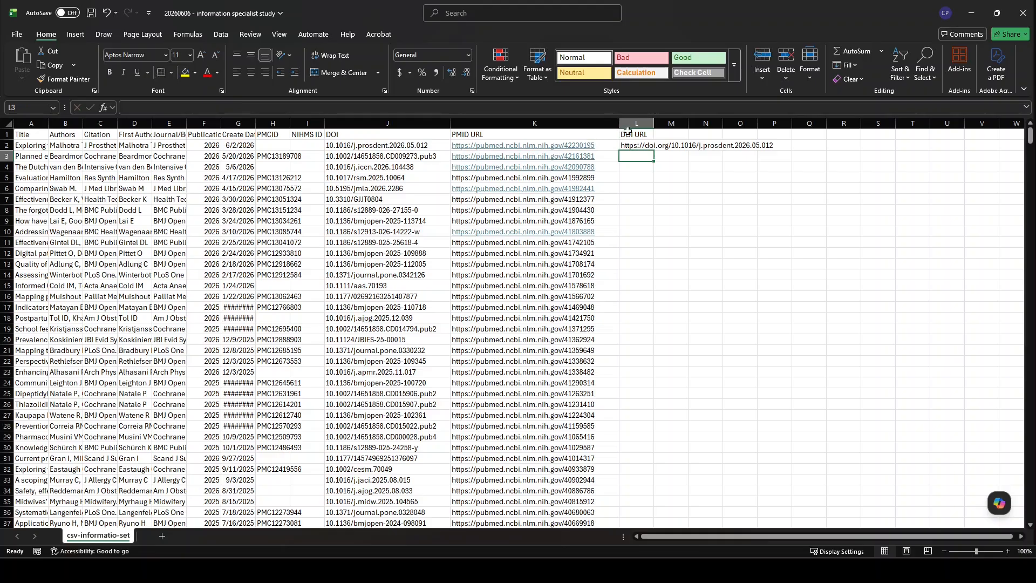
Step: Widen the DOI URL column to fit the full links and fill the L2 formula down to all records
left_click_drag(654, 123, 809, 124)
scroll(363, 420, "down", 7)
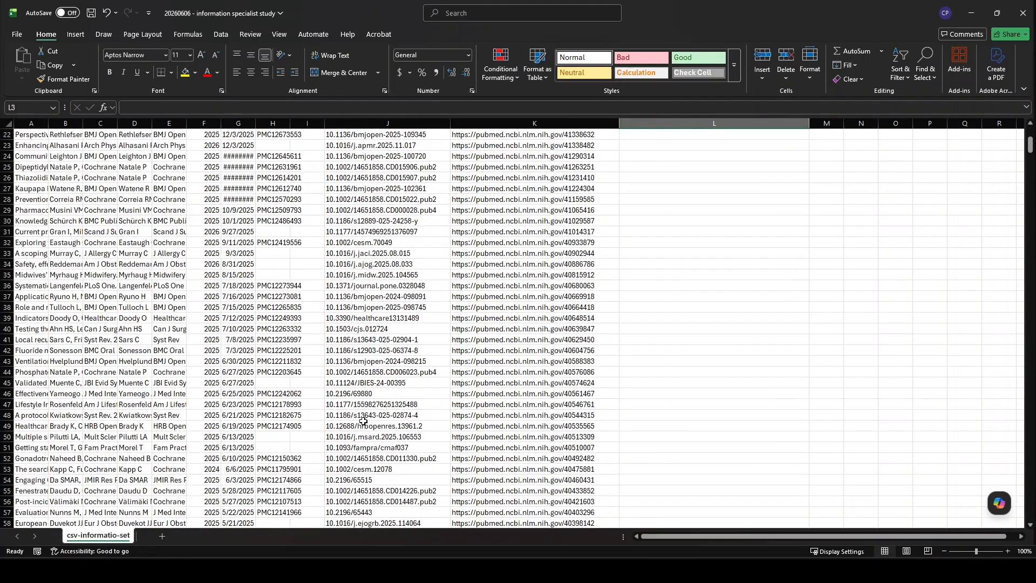
scroll(363, 420, "down", 1)
scroll(396, 460, "up", 8)
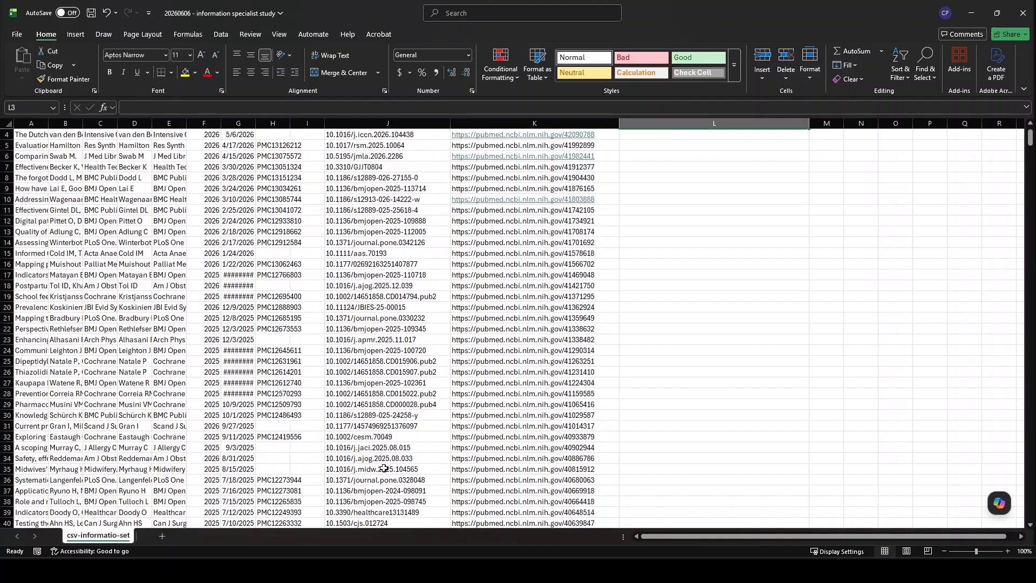
left_click(661, 148)
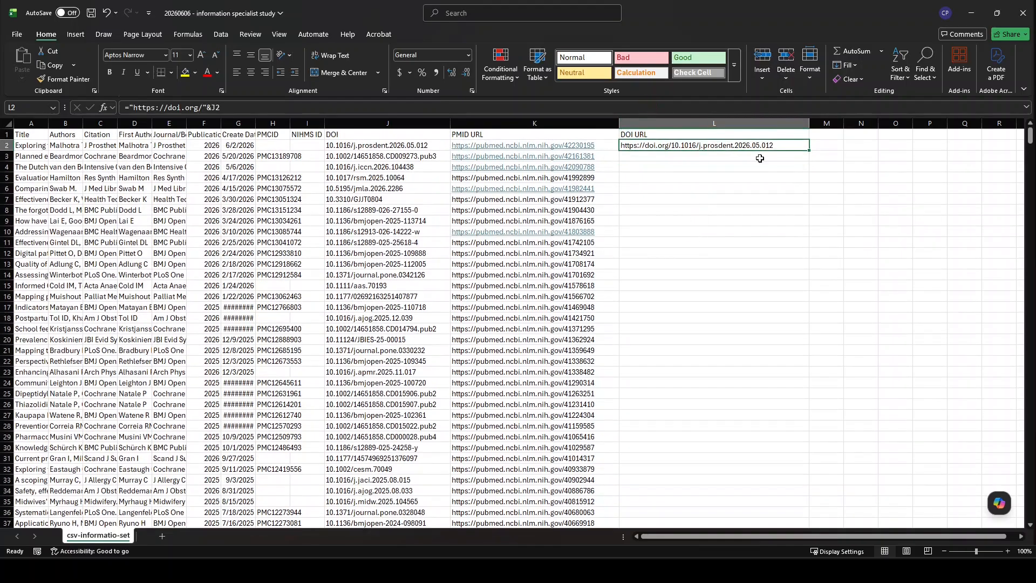
double_click(810, 152)
scroll(835, 227, "down", 9)
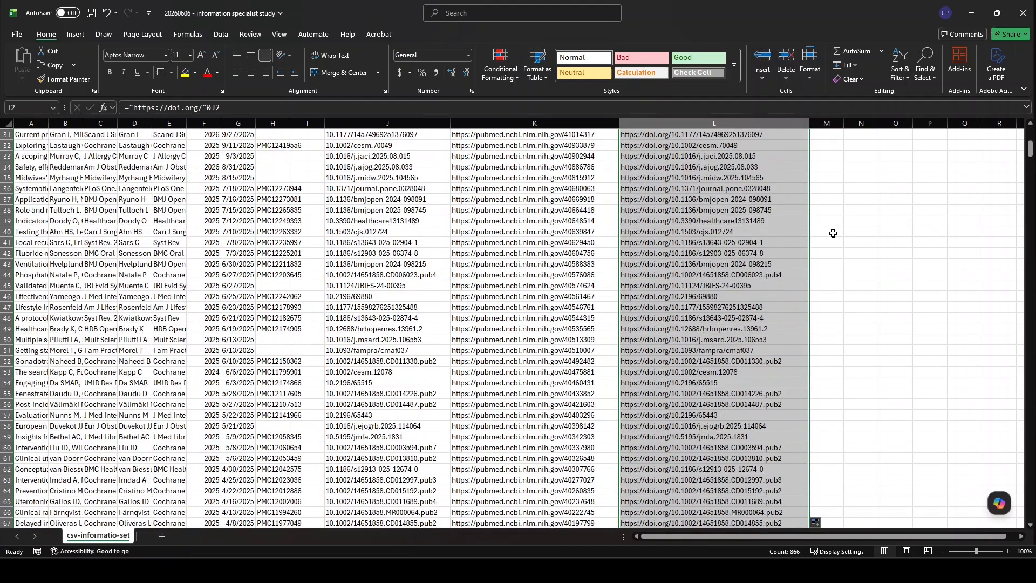
scroll(797, 227, "up", 13)
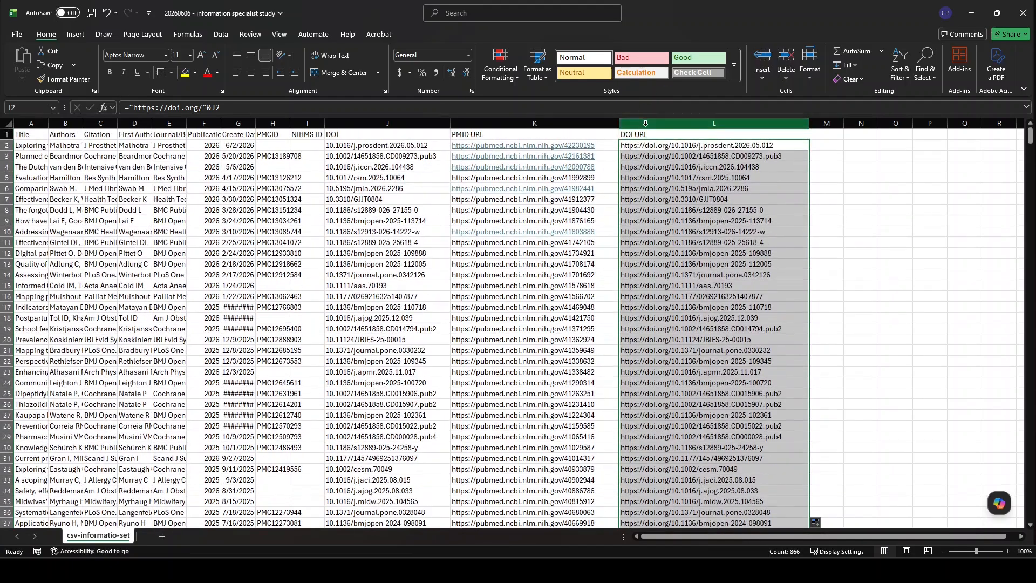
Step: Copy the whole DOI URL column and paste it over itself as values only
left_click(651, 123)
key("ctrl+c")
key("ctrl+v")
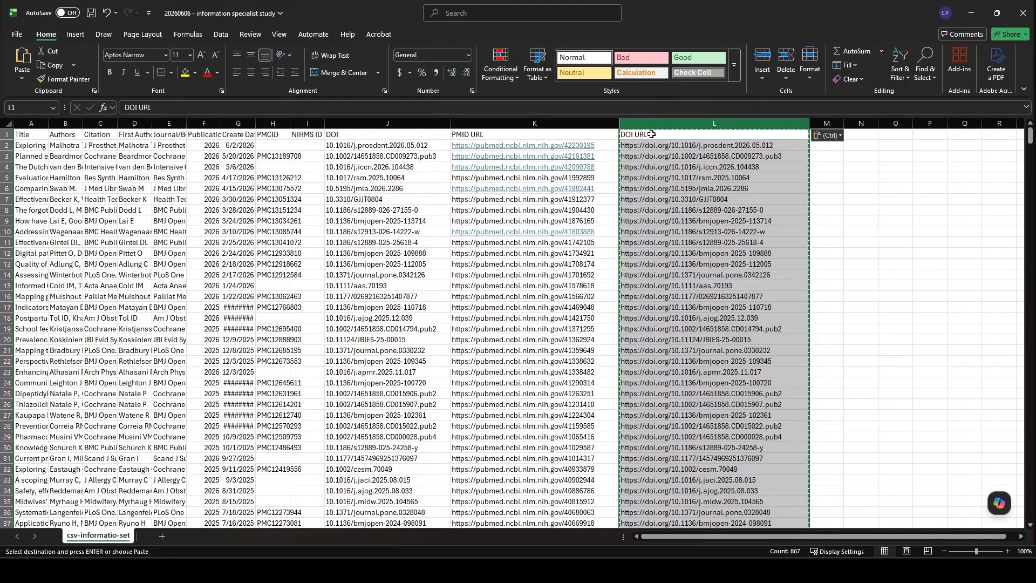
left_click(826, 135)
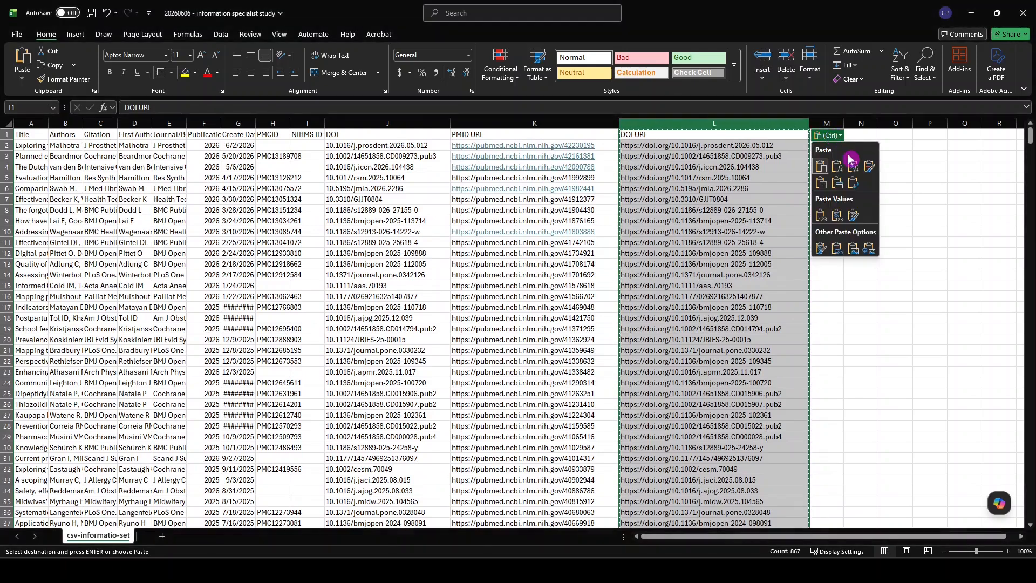
left_click(822, 218)
Step: Delete the original DOI column from the sheet
left_click(388, 127)
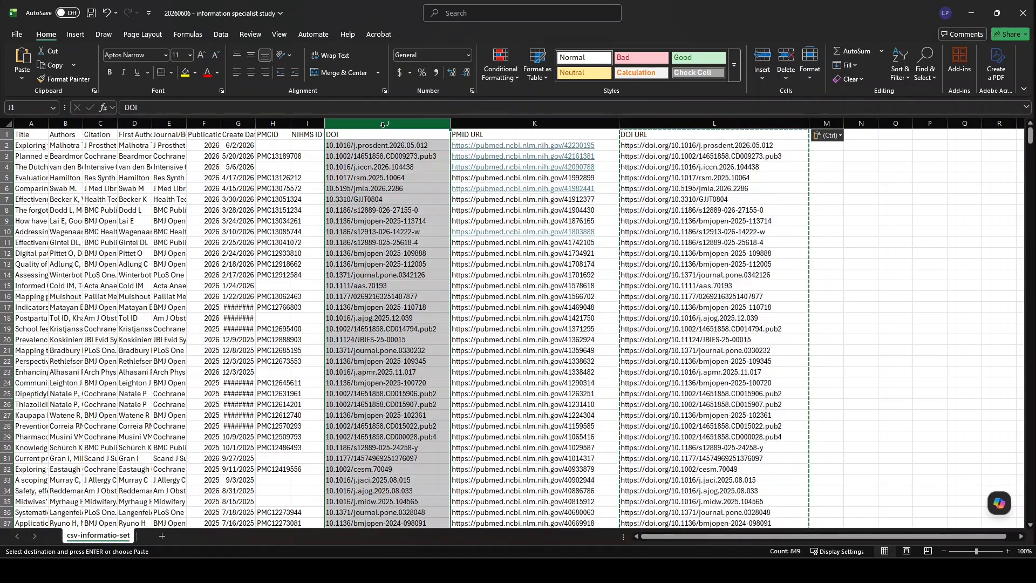
right_click(388, 127)
left_click(423, 251)
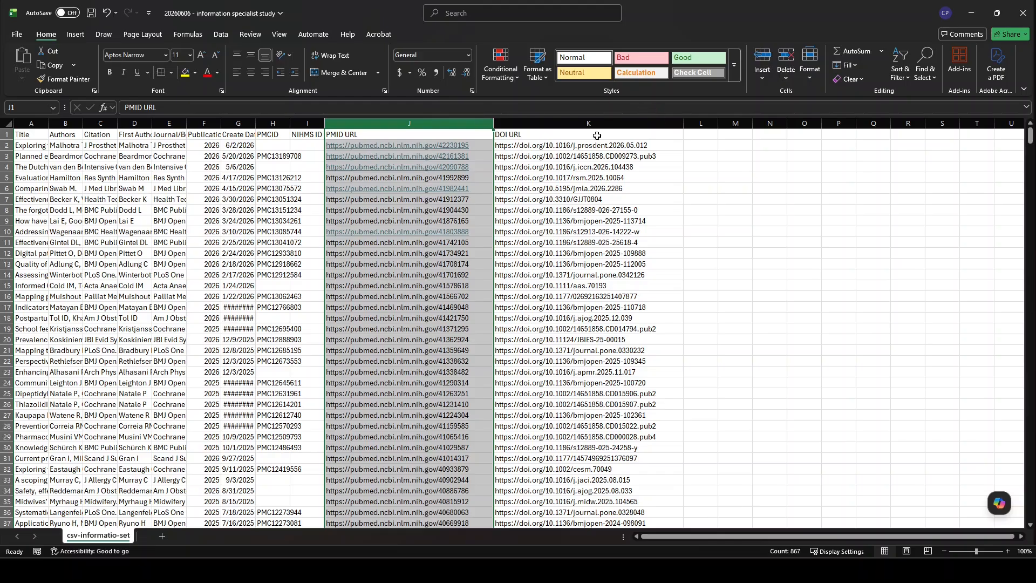
Step: Turn the DOI URLs in K2, K3, K5, K10 and K860 into active hyperlinks
double_click(511, 146)
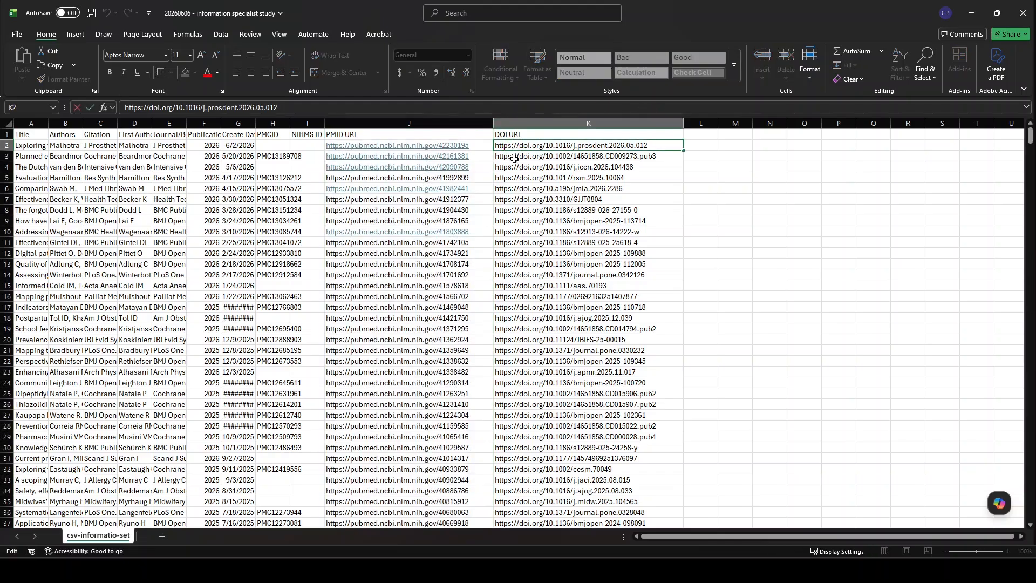
double_click(527, 179)
double_click(525, 157)
double_click(537, 232)
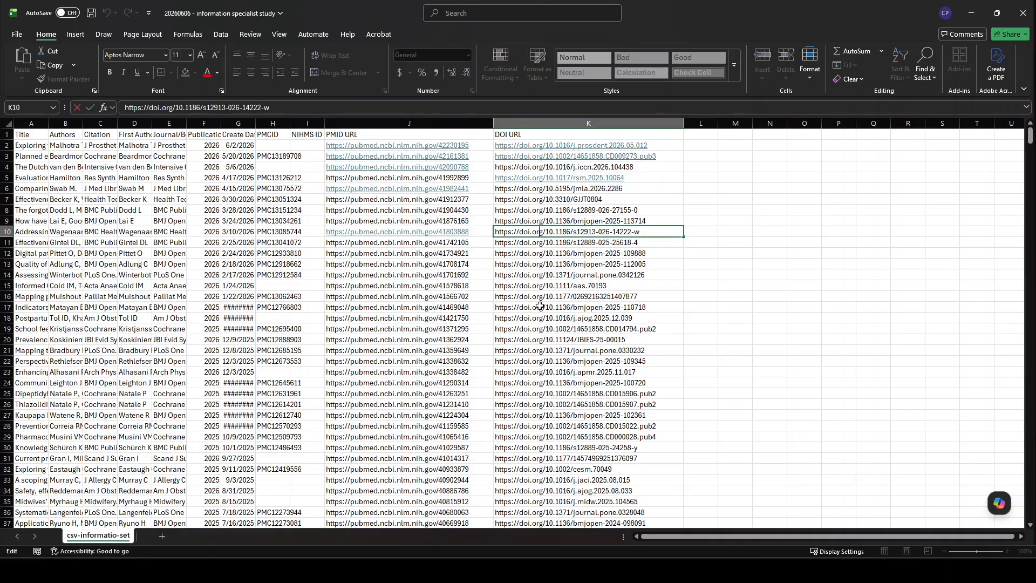
left_click(540, 335)
left_click(530, 292)
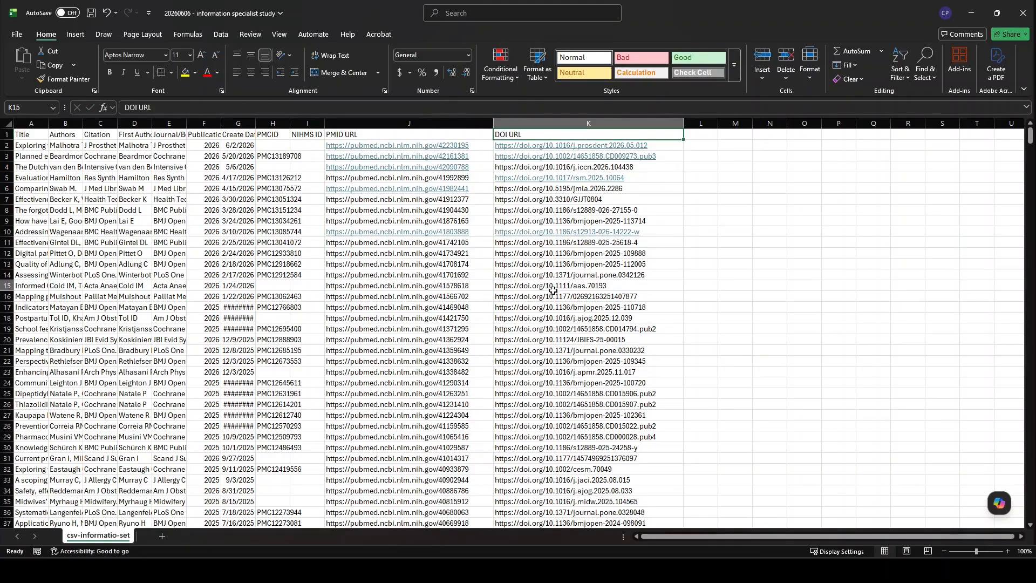
key("ctrl+Down")
double_click(548, 253)
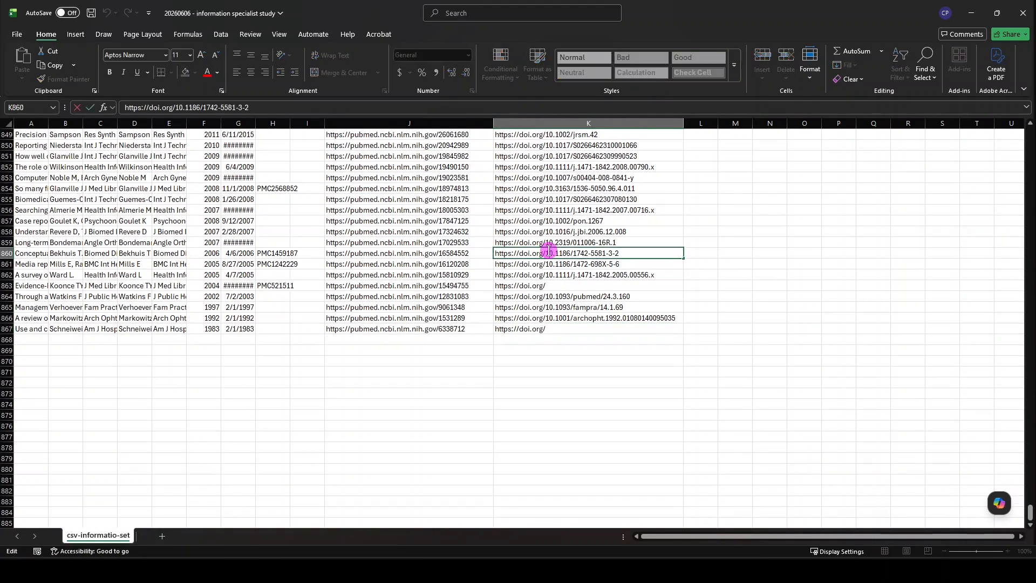
left_click(557, 285)
key("Delete")
left_click(551, 330)
key("Delete")
left_click(551, 306)
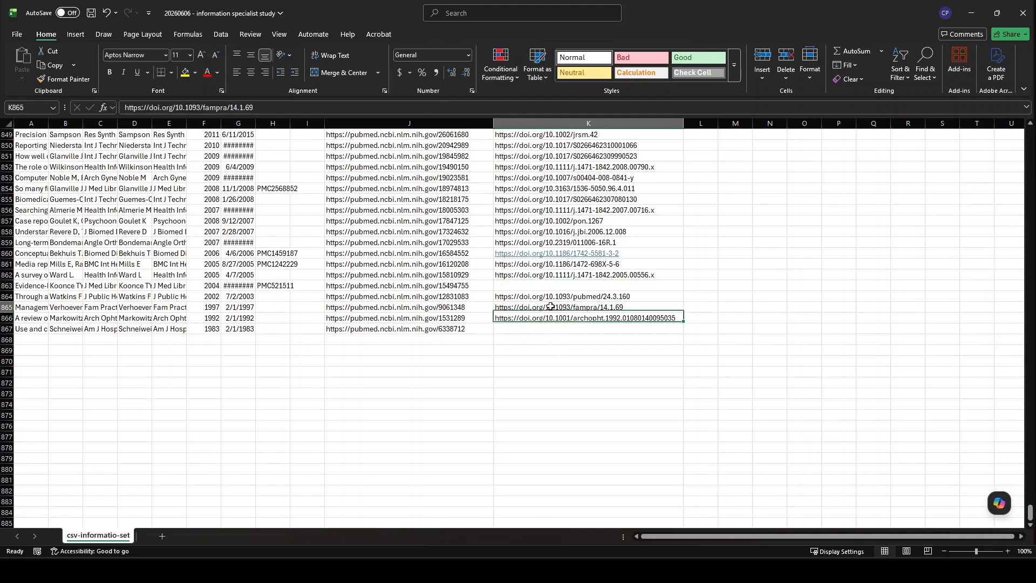
double_click(550, 307)
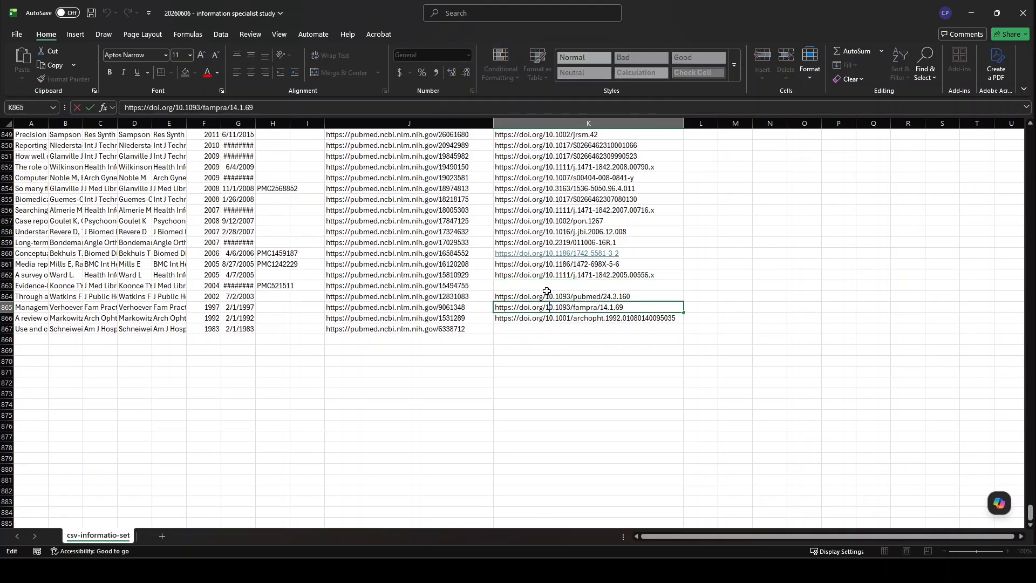
Step: Copy the DOI URL from K857 and open it in a new tab of the web browser to check the link
left_click(561, 221)
key("ctrl+c")
left_click(216, 570)
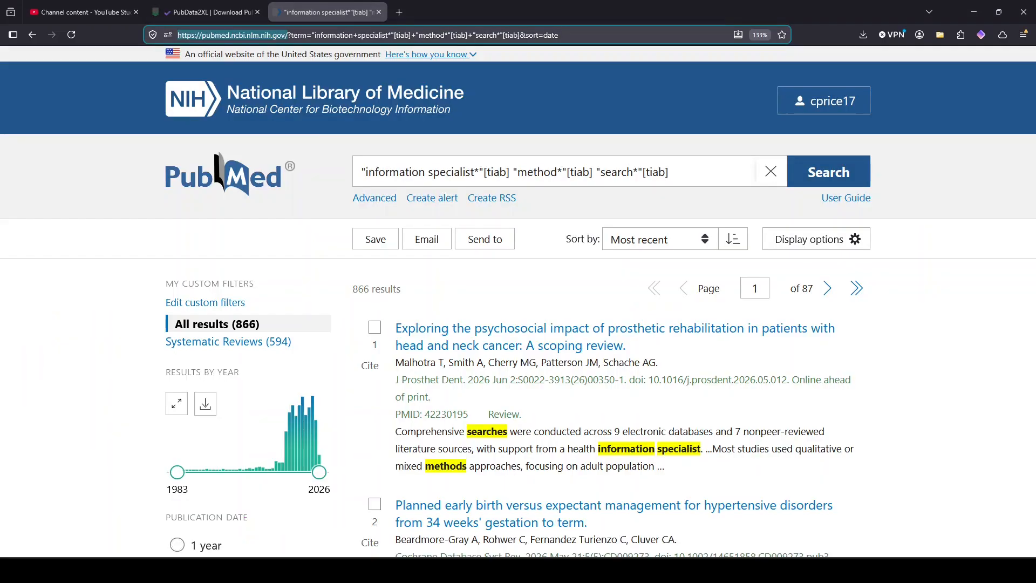
left_click(400, 11)
key("ctrl+v")
key("Return")
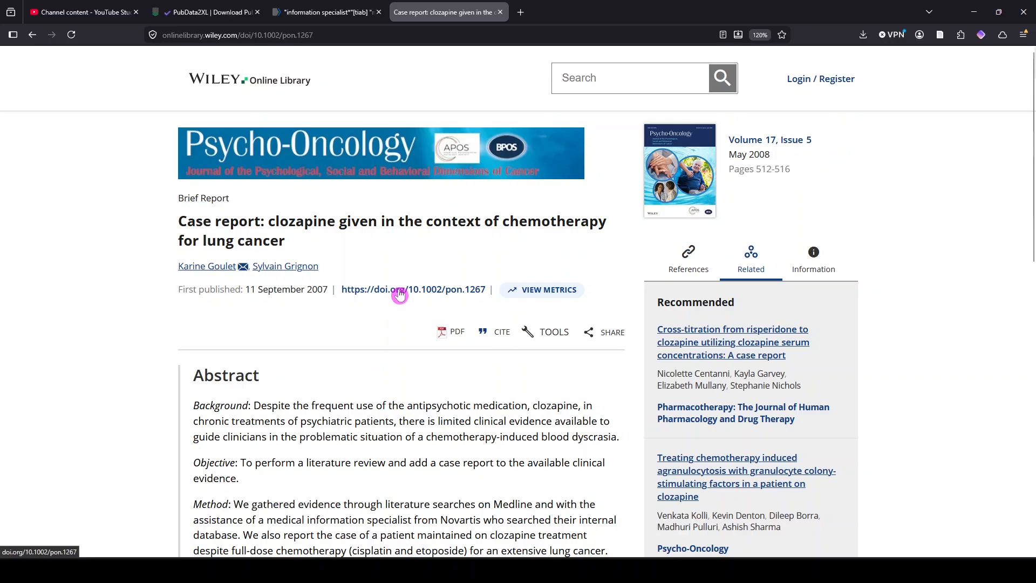
Step: Return to the Excel workbook and look through the DOI URL column for incomplete links, working upward from the last records
left_click(306, 16)
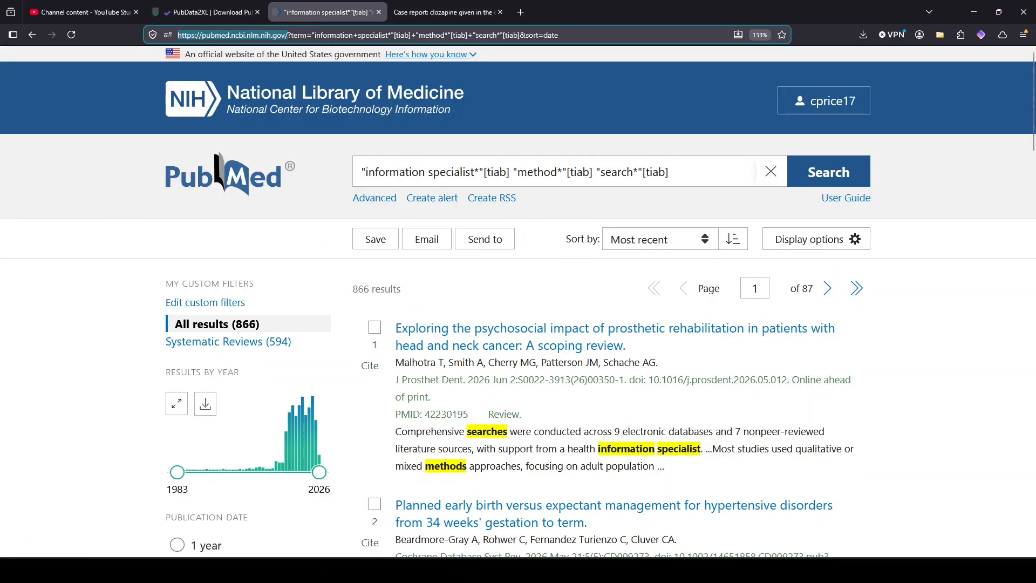
key("alt+Tab")
scroll(446, 234, "up", 14)
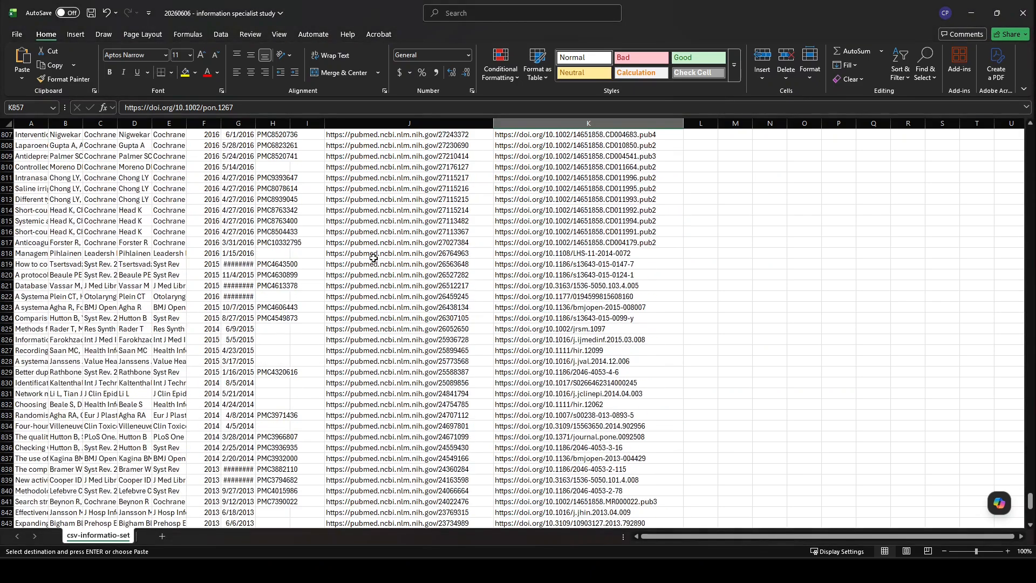
scroll(373, 258, "up", 20)
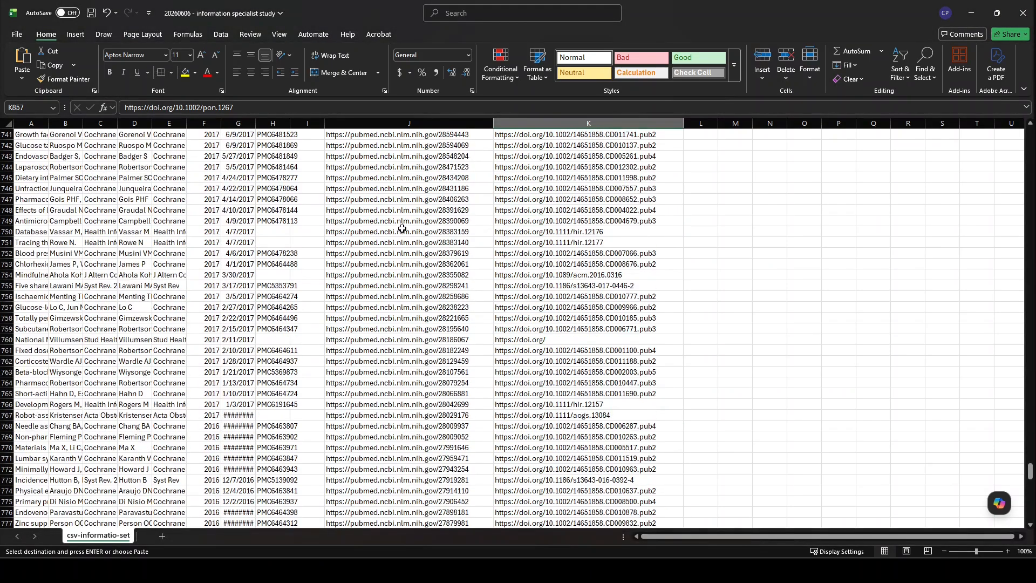
scroll(402, 228, "down", 6)
scroll(402, 228, "up", 20)
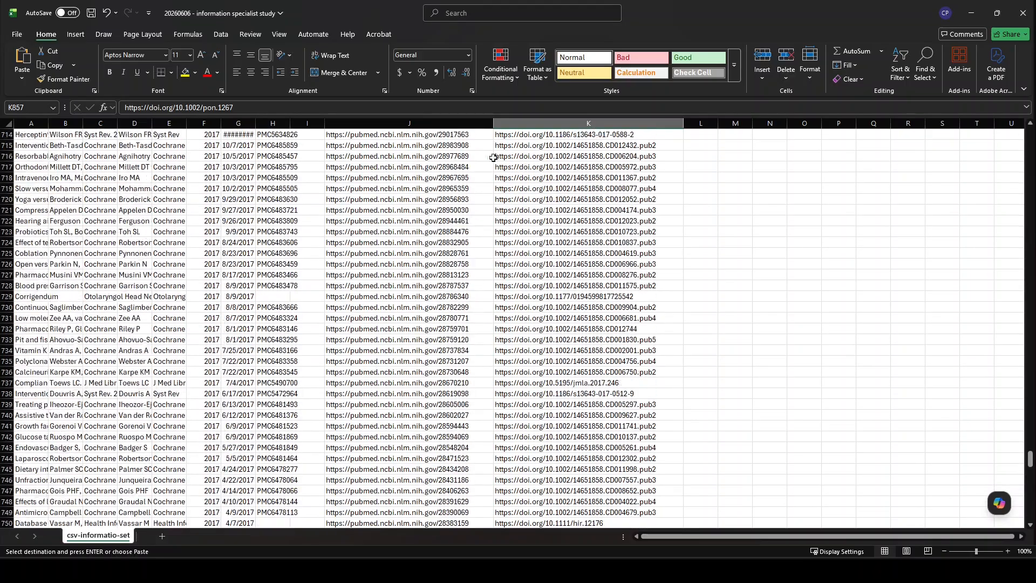
scroll(583, 247, "up", 17)
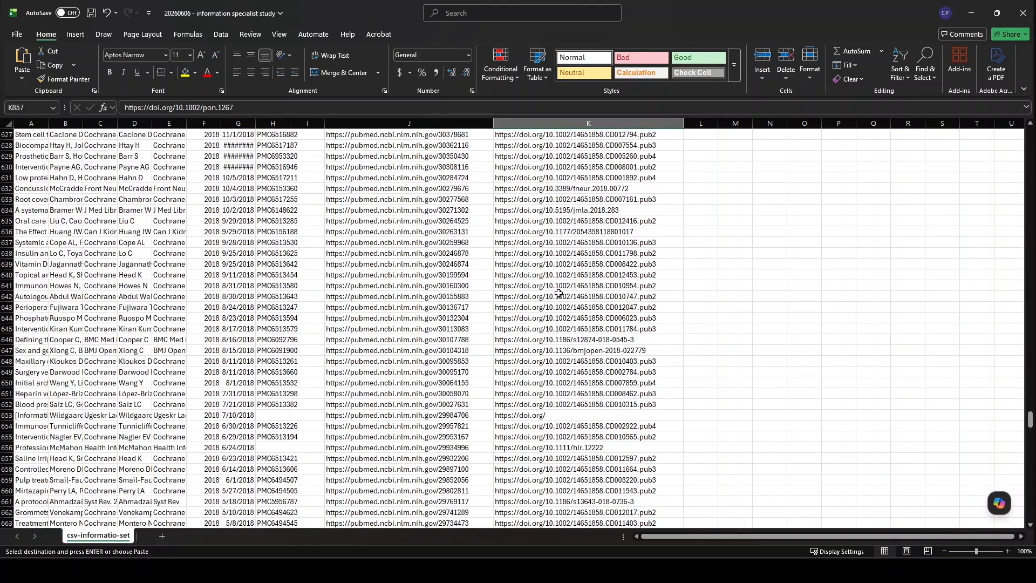